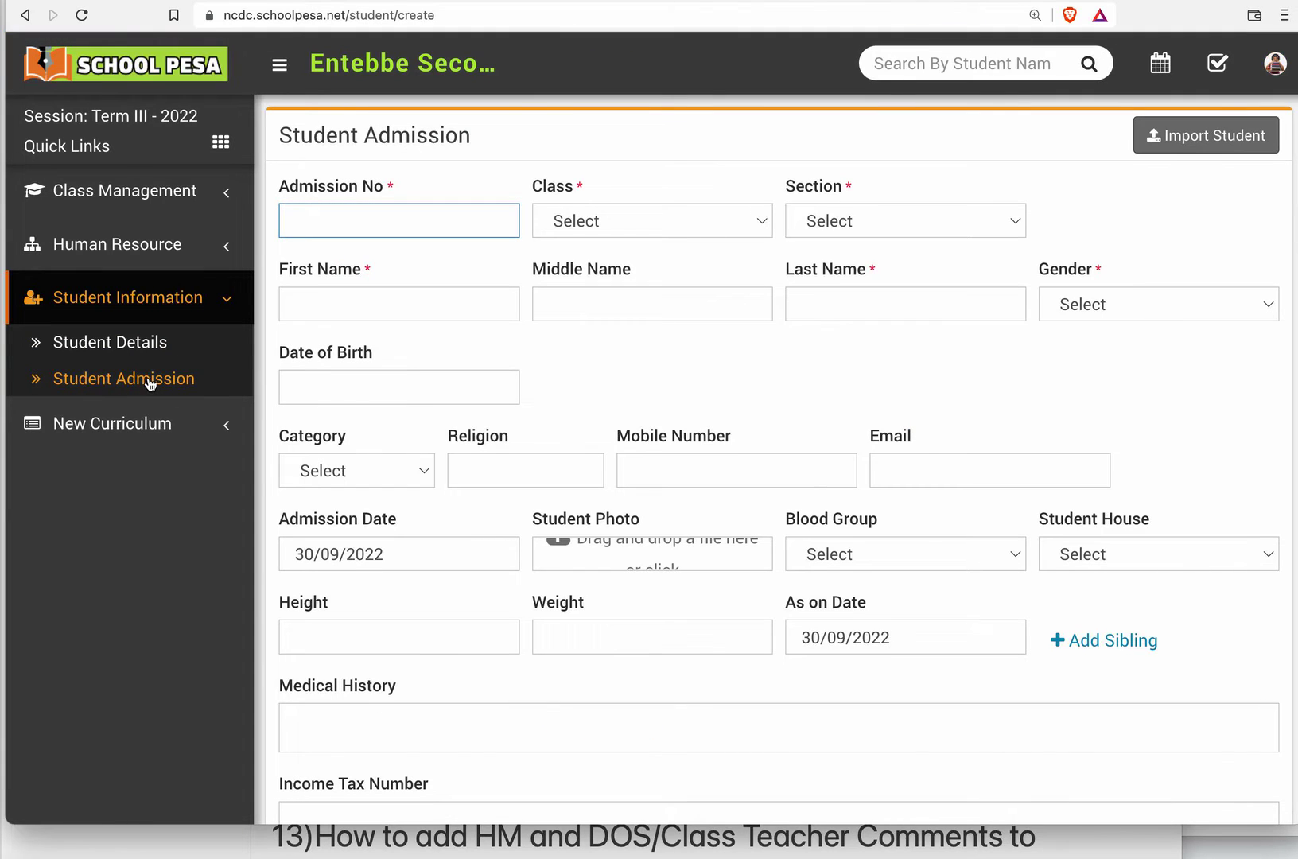
Review the student admission form from student details to guardian details, noting the required admission number, class and section fields.
scroll(785, 477, down, 7)
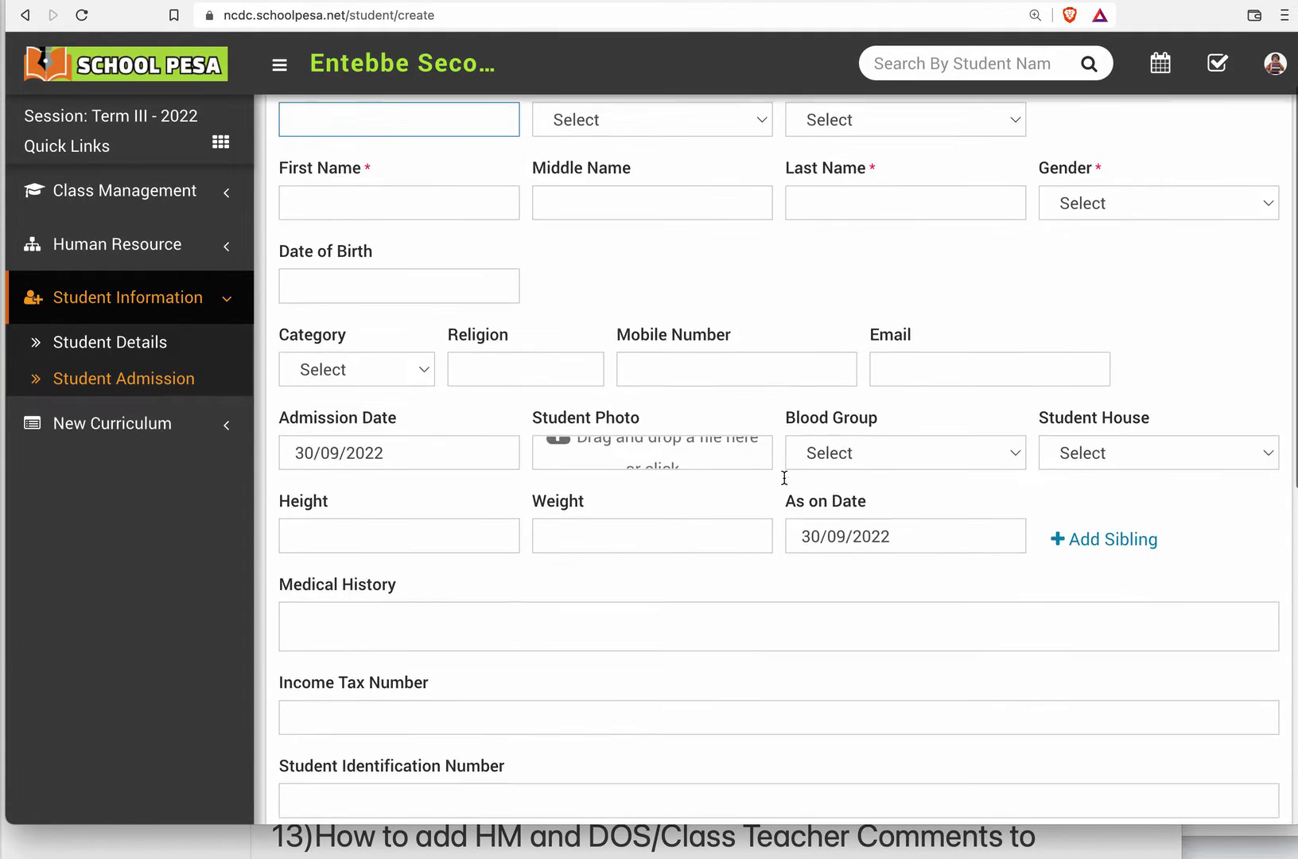
scroll(785, 478, down, 3)
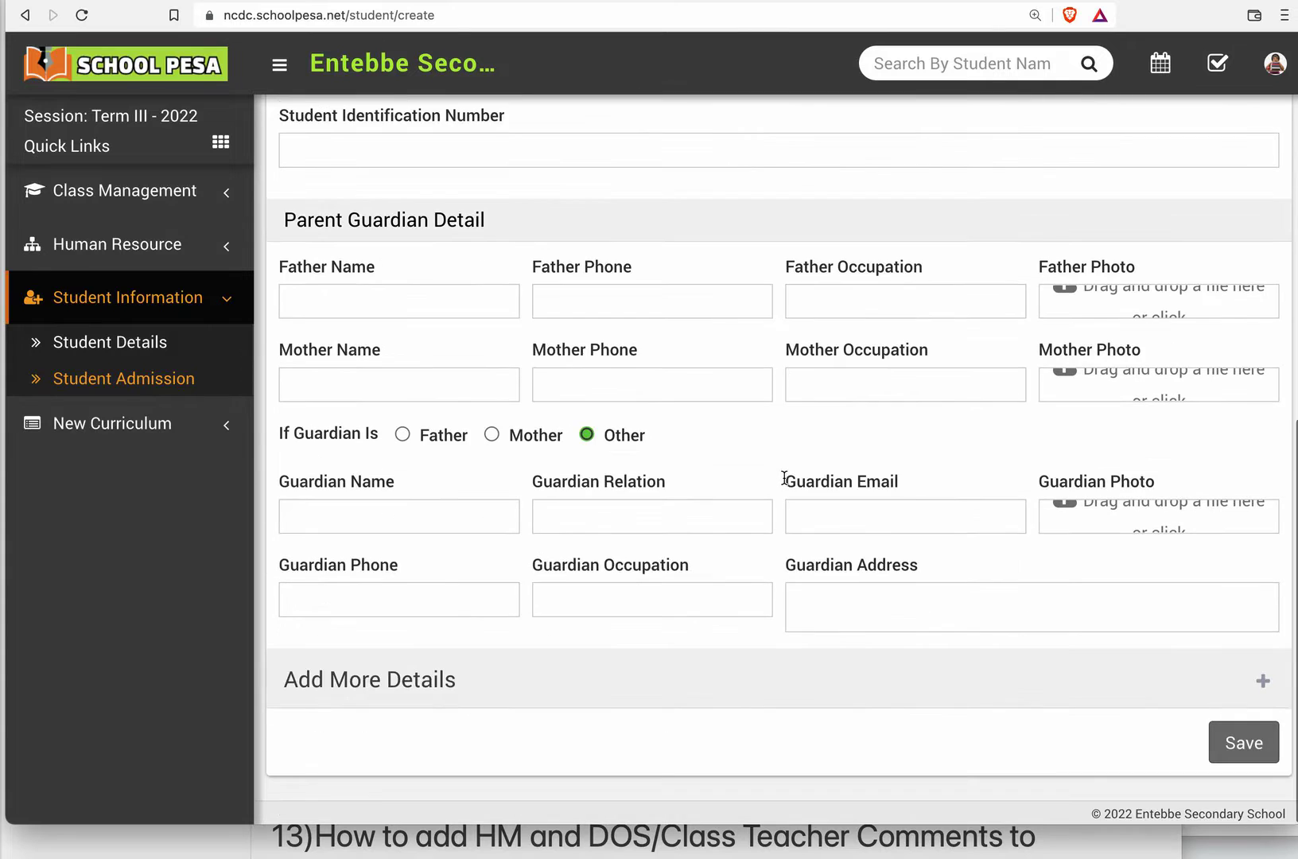
scroll(784, 478, up, 10)
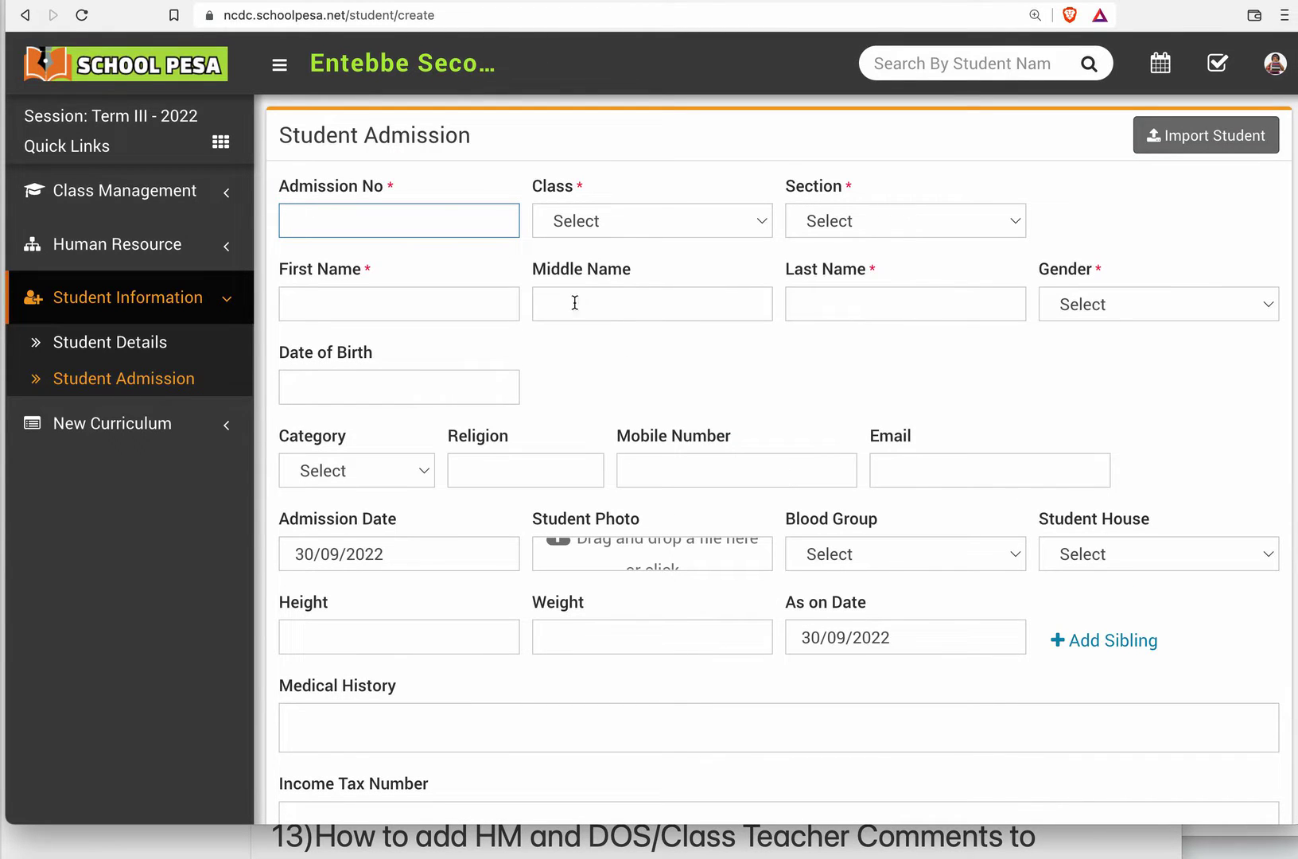
click(387, 189)
mouse_move(387, 188)
mouse_down()
mouse_move(400, 195)
mouse_move(387, 192)
mouse_up()
click(405, 197)
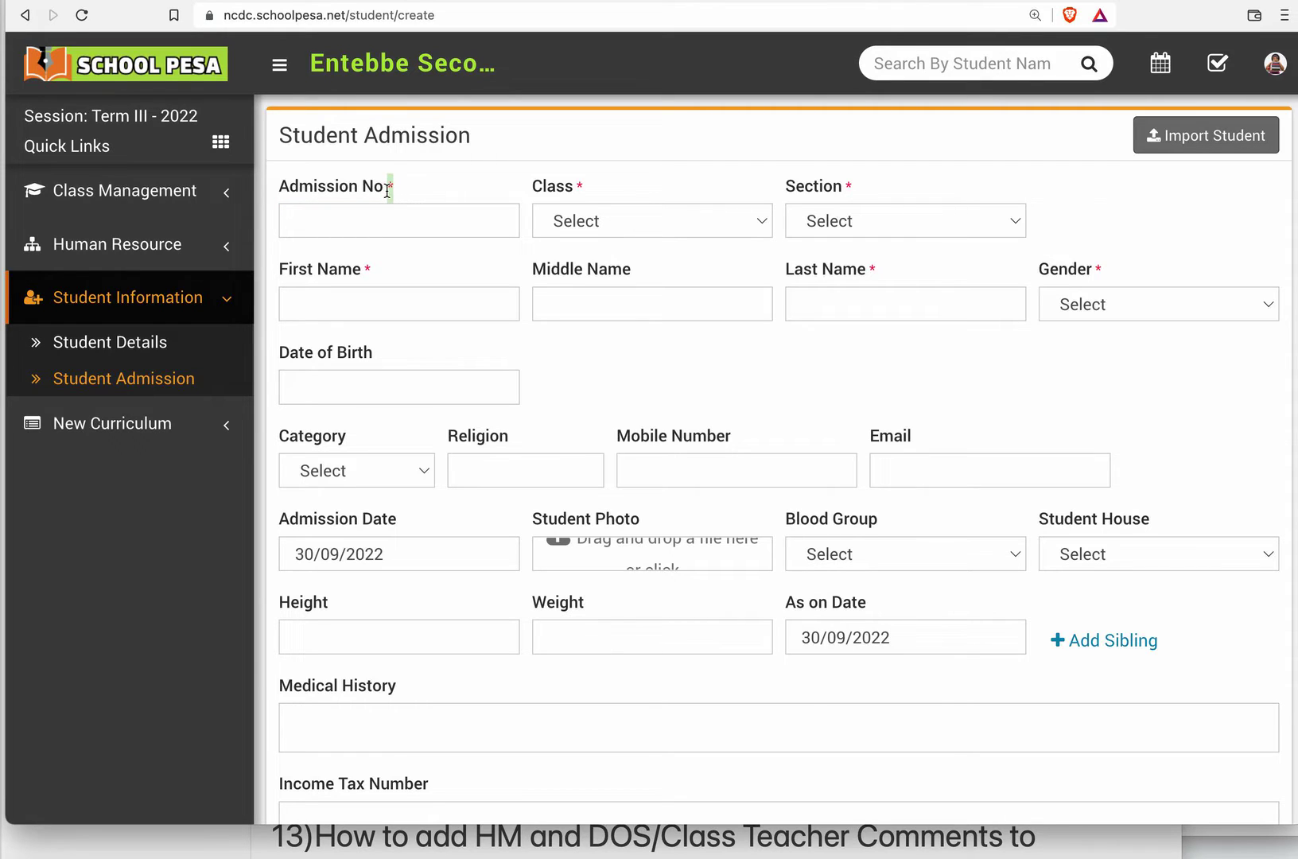
drag(607, 195, 582, 197)
drag(854, 191, 843, 194)
Open the bulk student import page and review its CSV format rules, required columns and sample file option.
click(1194, 144)
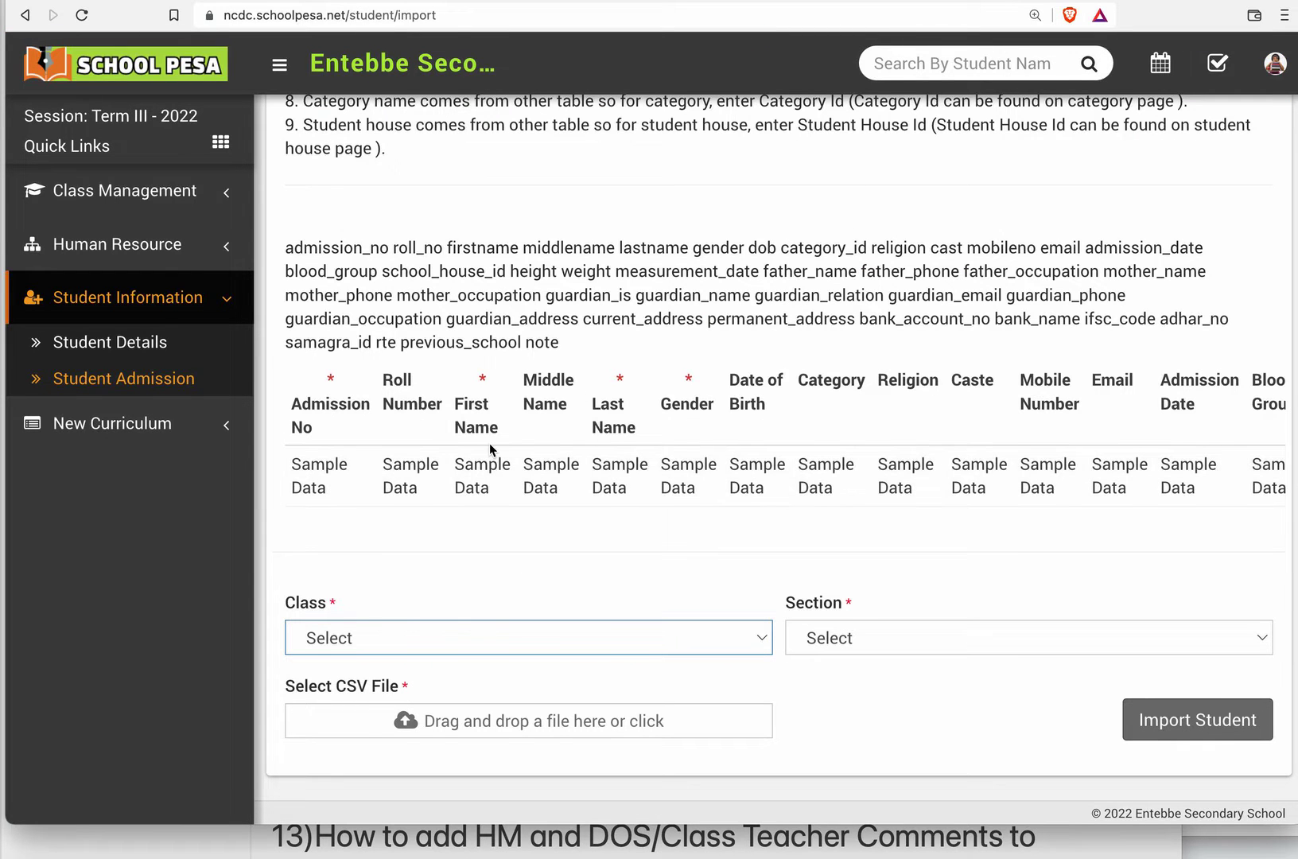
scroll(489, 446, up, 5)
scroll(489, 444, down, 4)
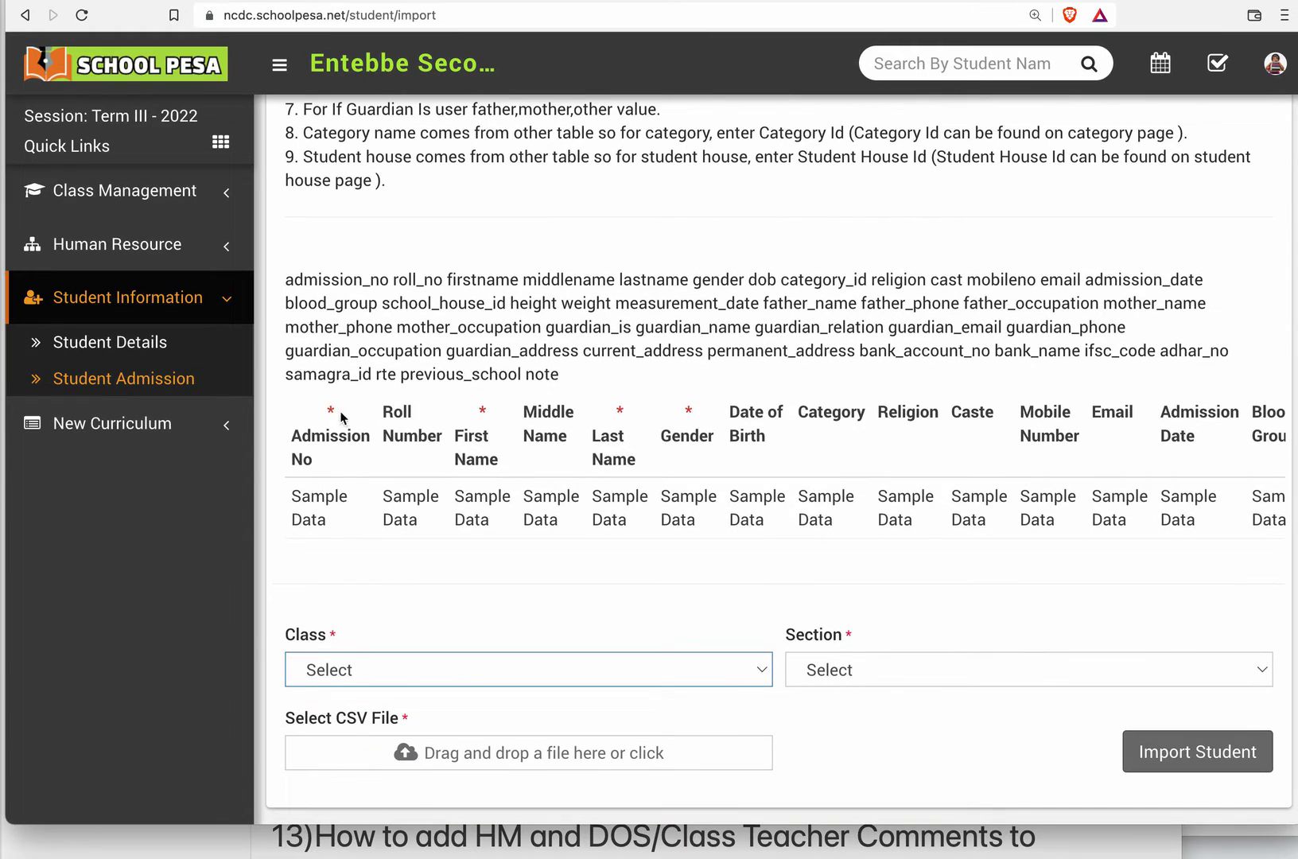
scroll(731, 477, up, 7)
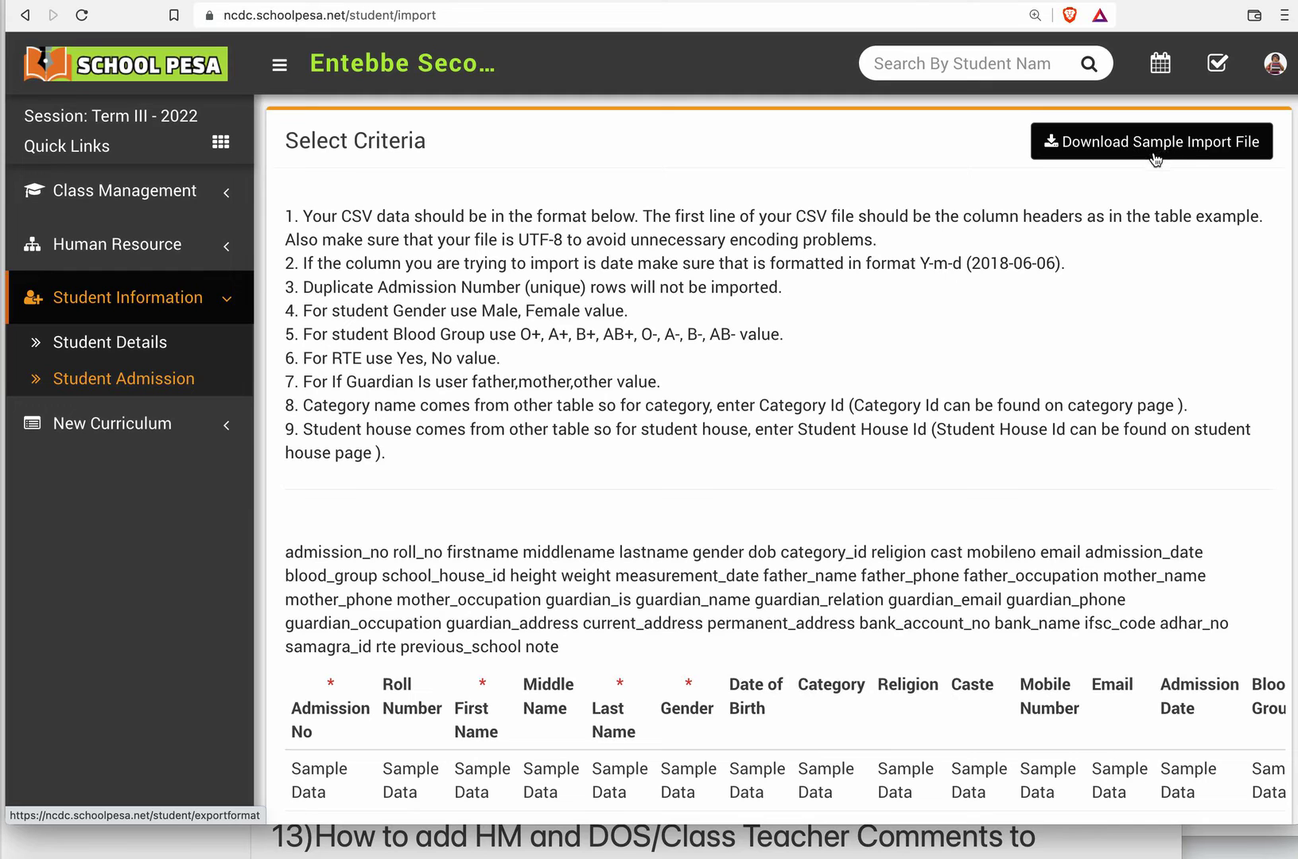
scroll(975, 478, down, 5)
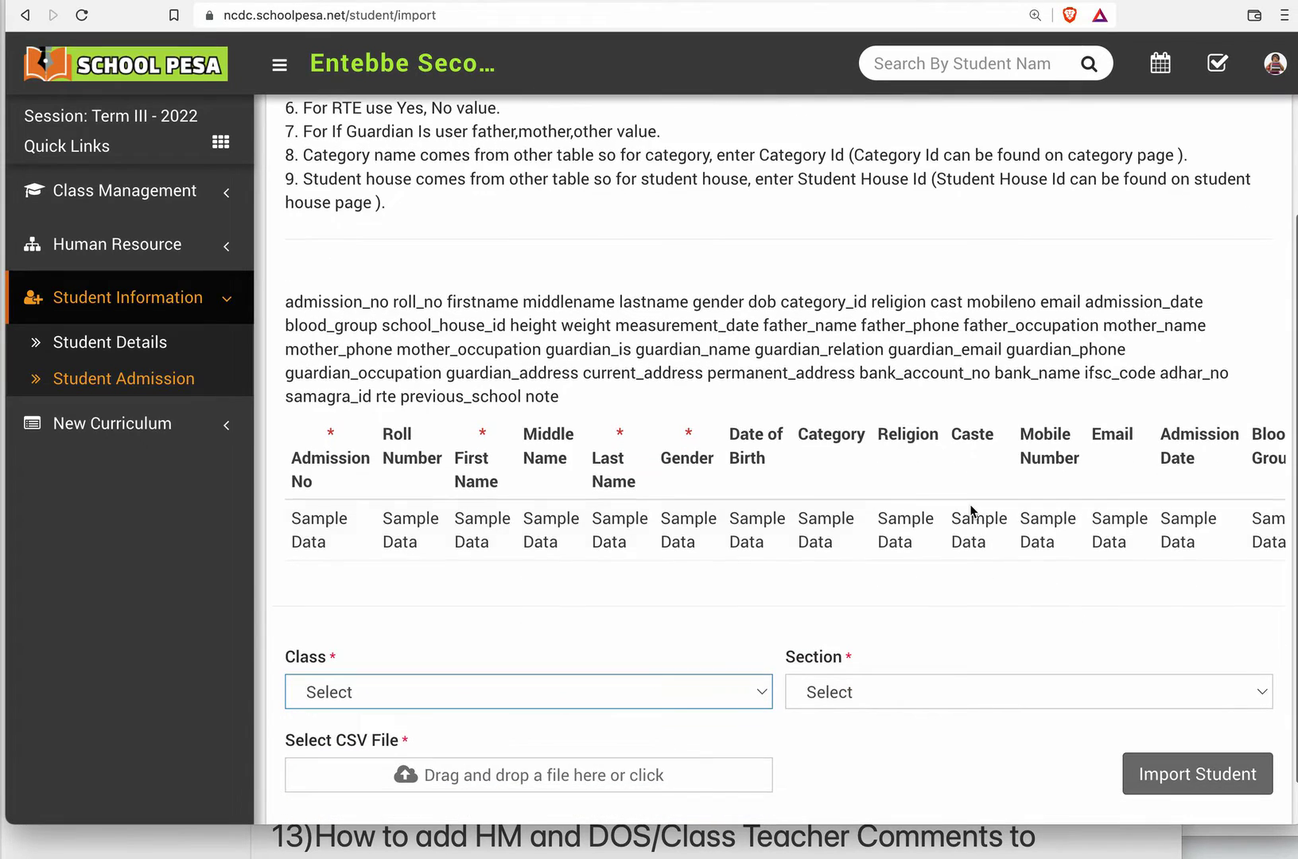
scroll(917, 566, down, 2)
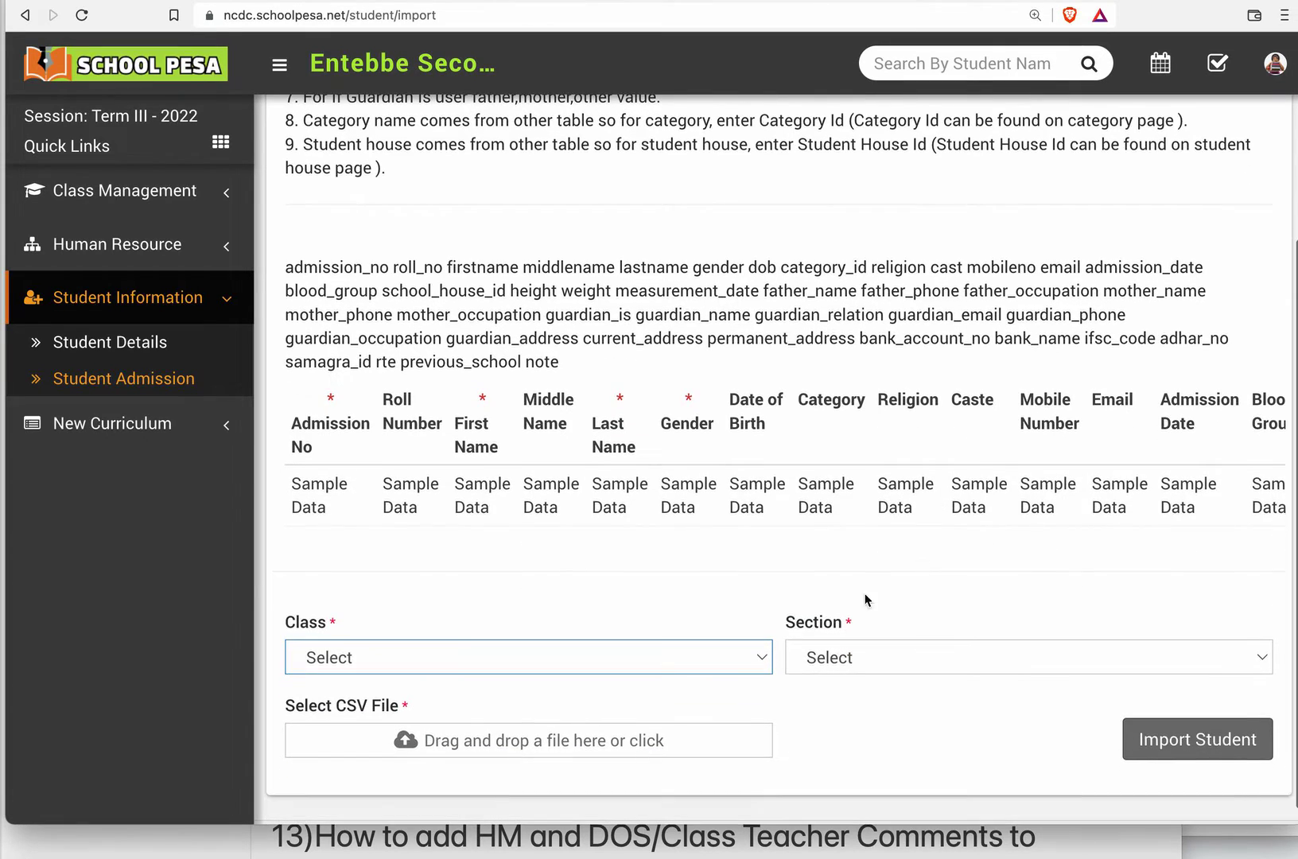
Set the student import's class to Senior Two (S.2) and its section to A.
click(718, 665)
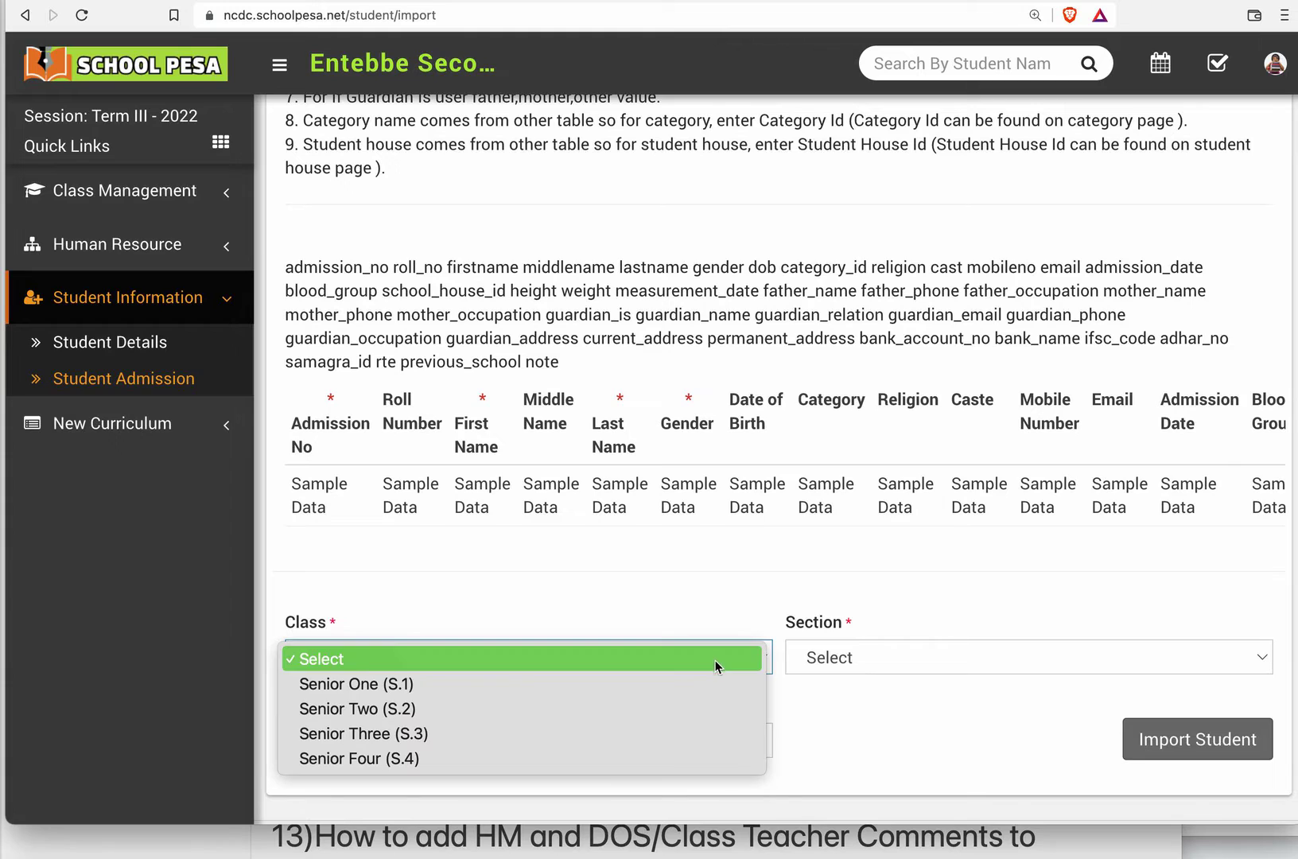
click(689, 710)
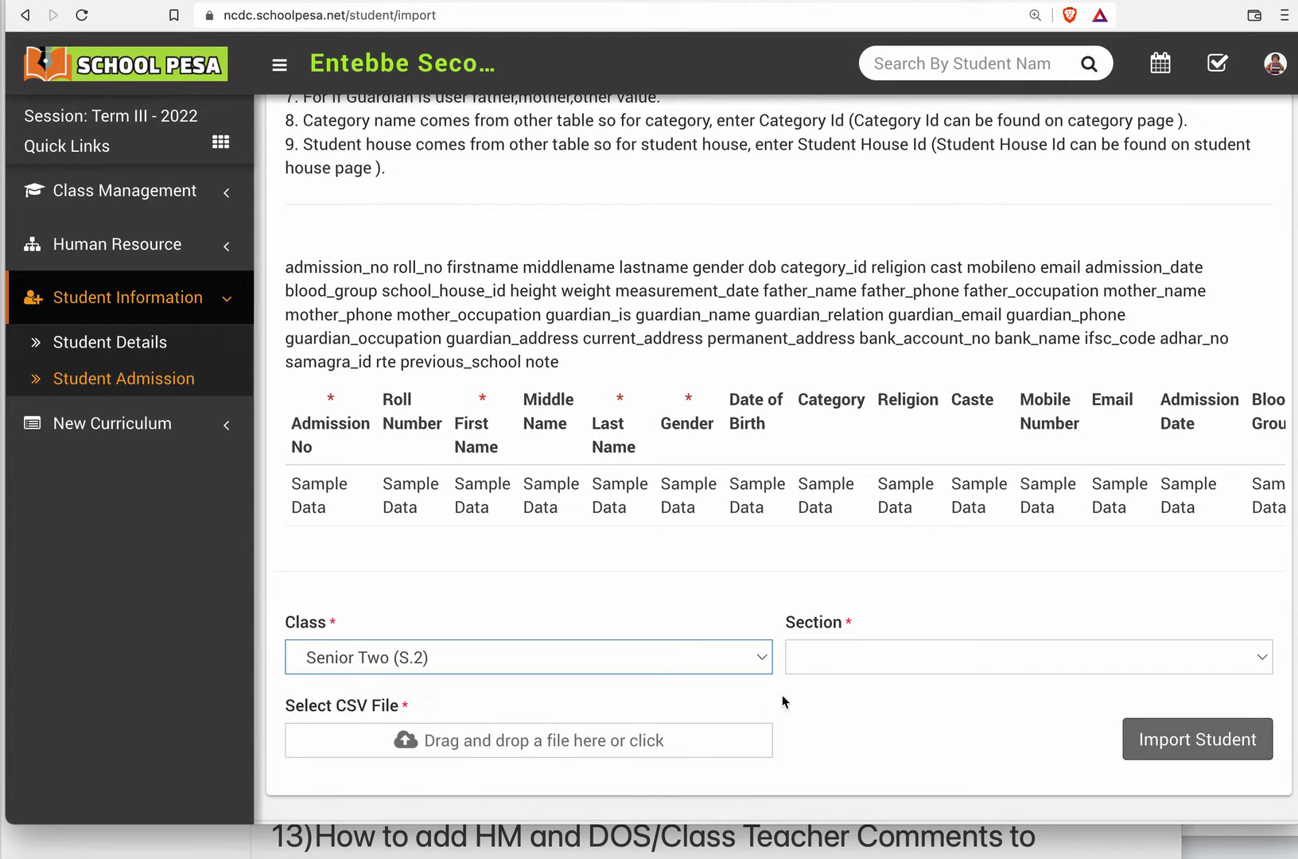
click(842, 665)
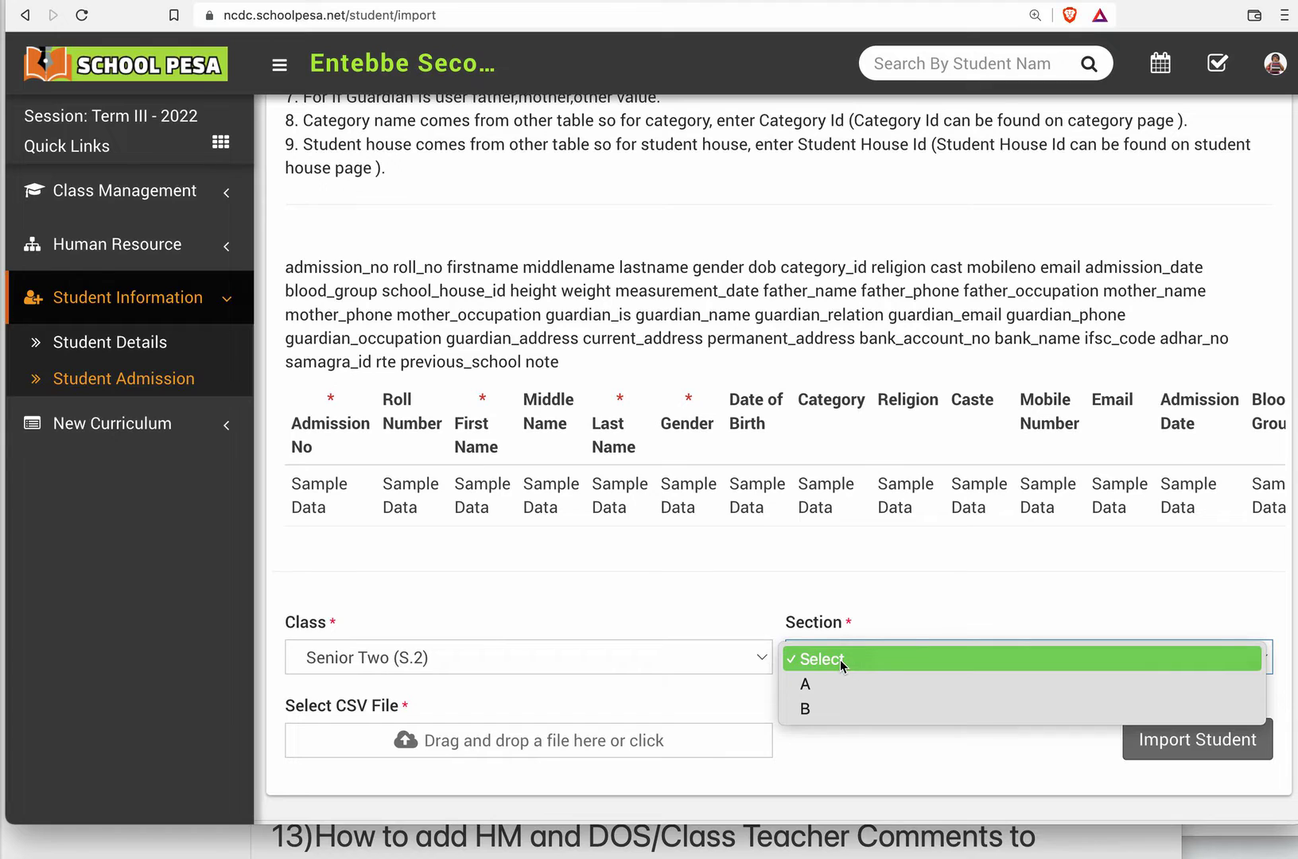
click(845, 683)
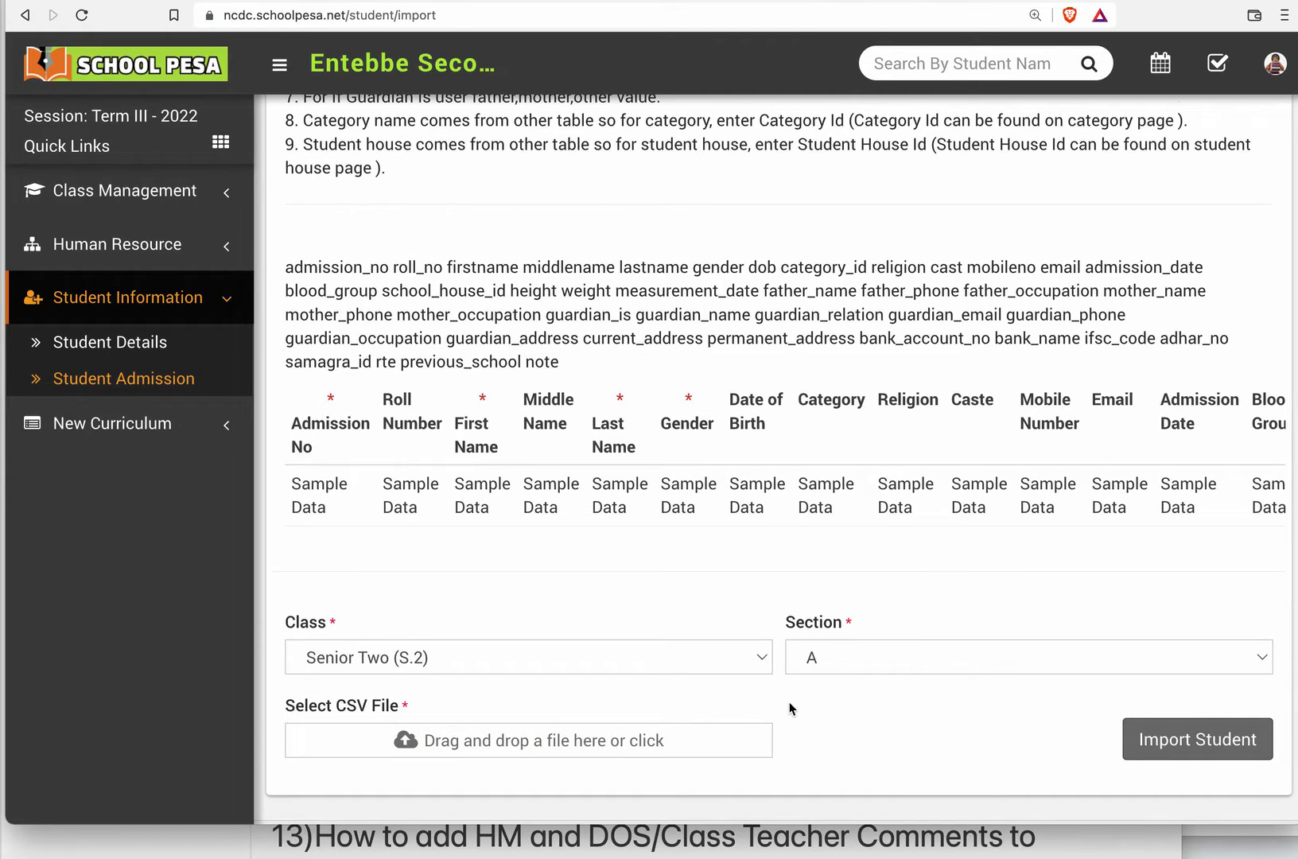
scroll(786, 714, down, 1)
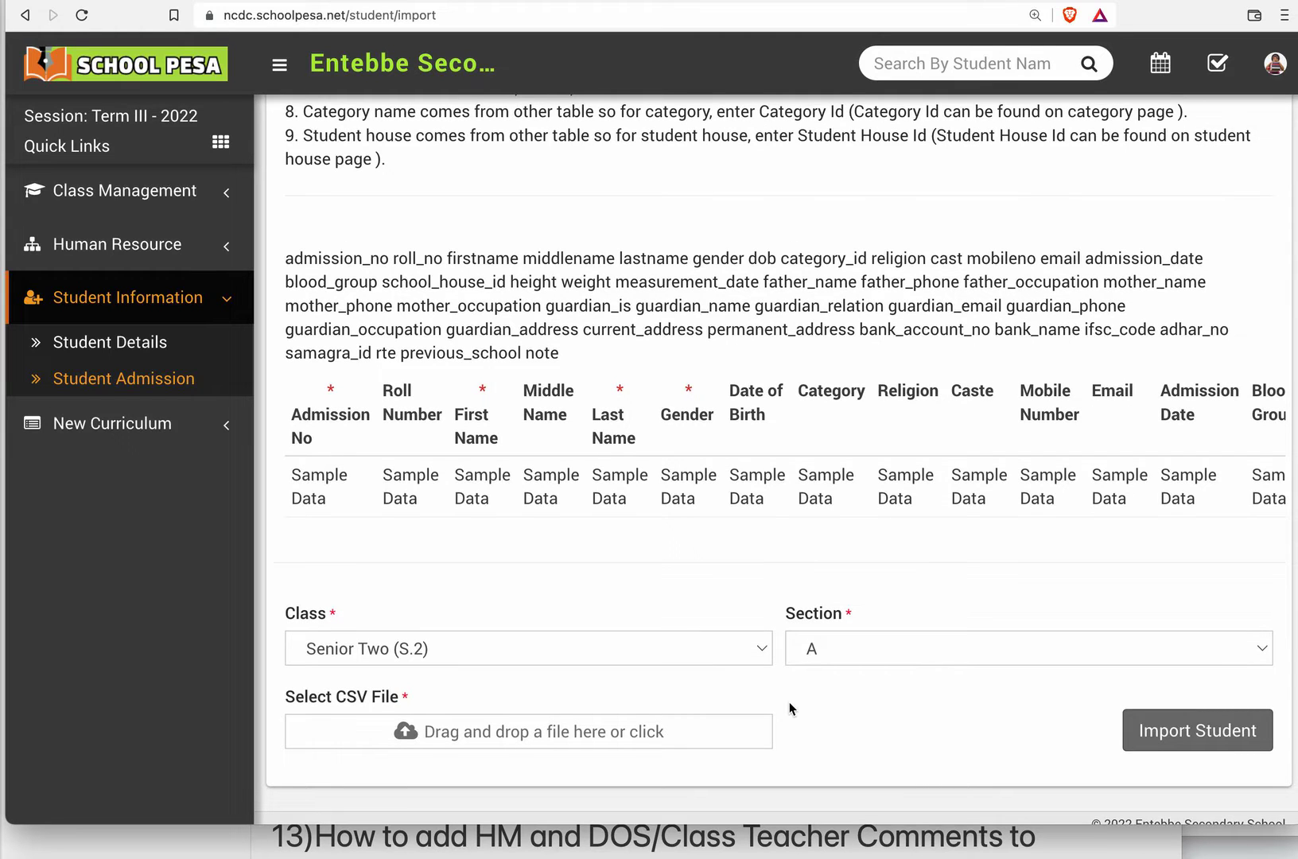
scroll(789, 702, up, 5)
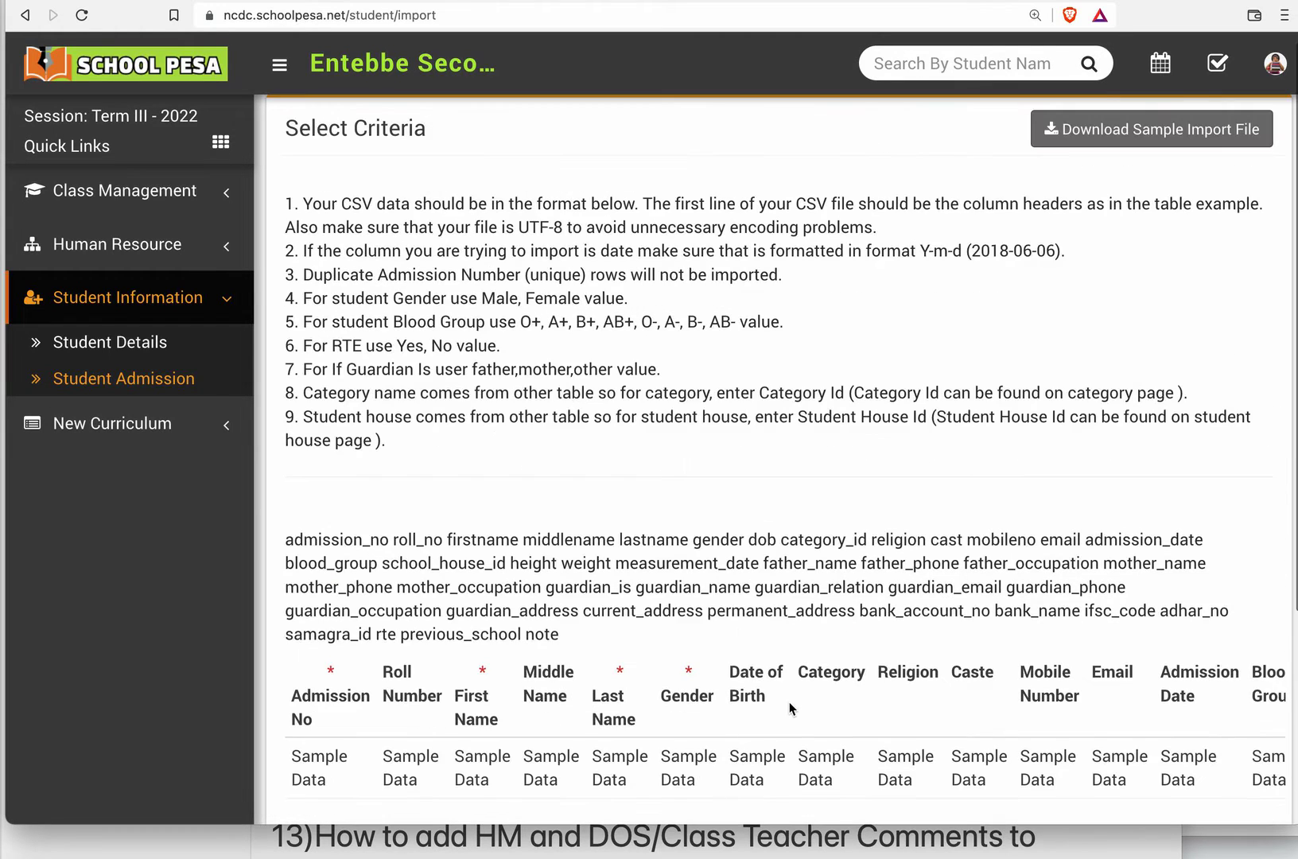
Return to the single-student admission form and enter the student's admission number.
click(188, 385)
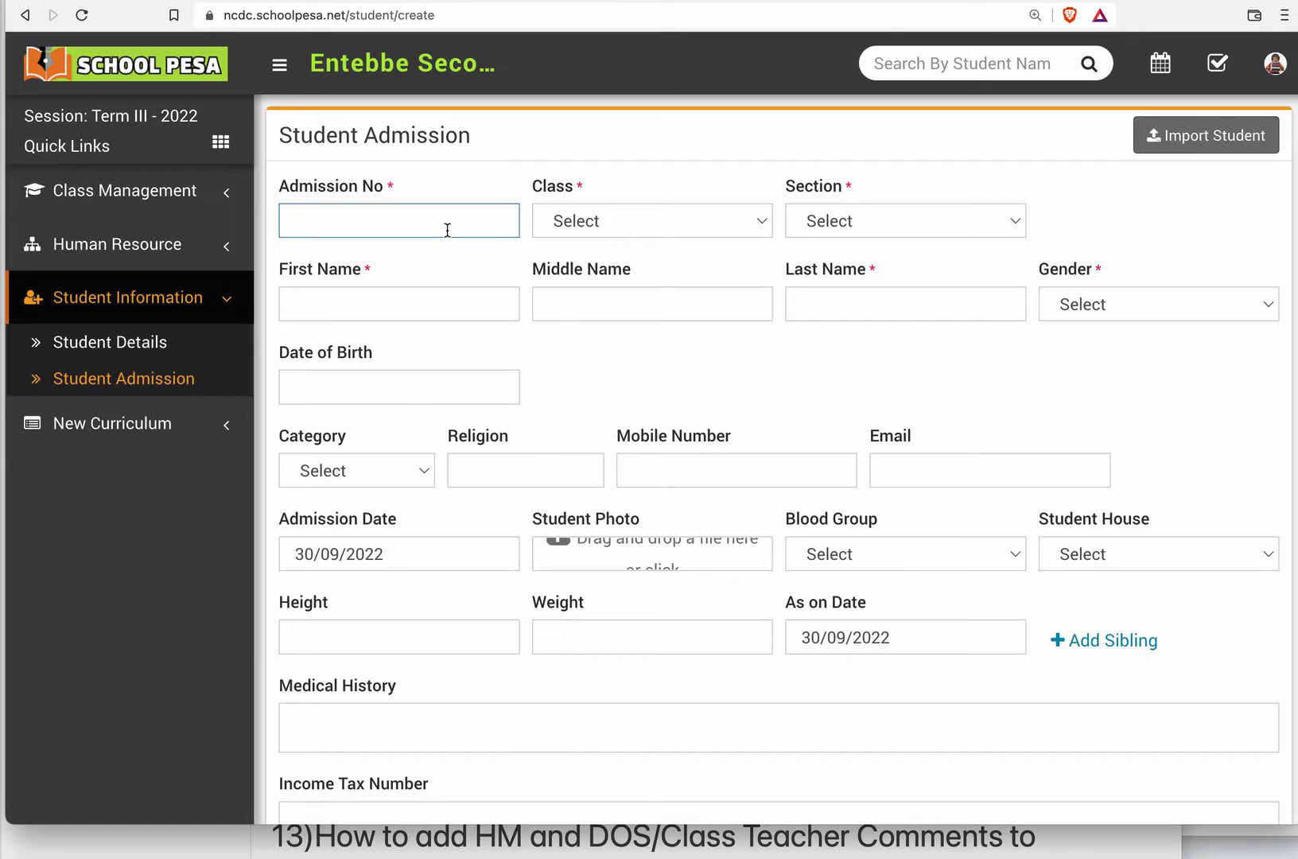
text(NCD)
key(BackSpace)
key(BackSpace)
key(BackSpace)
text(EBBSS001)
Assign the student to class Senior Two (S.2), section A.
click(643, 226)
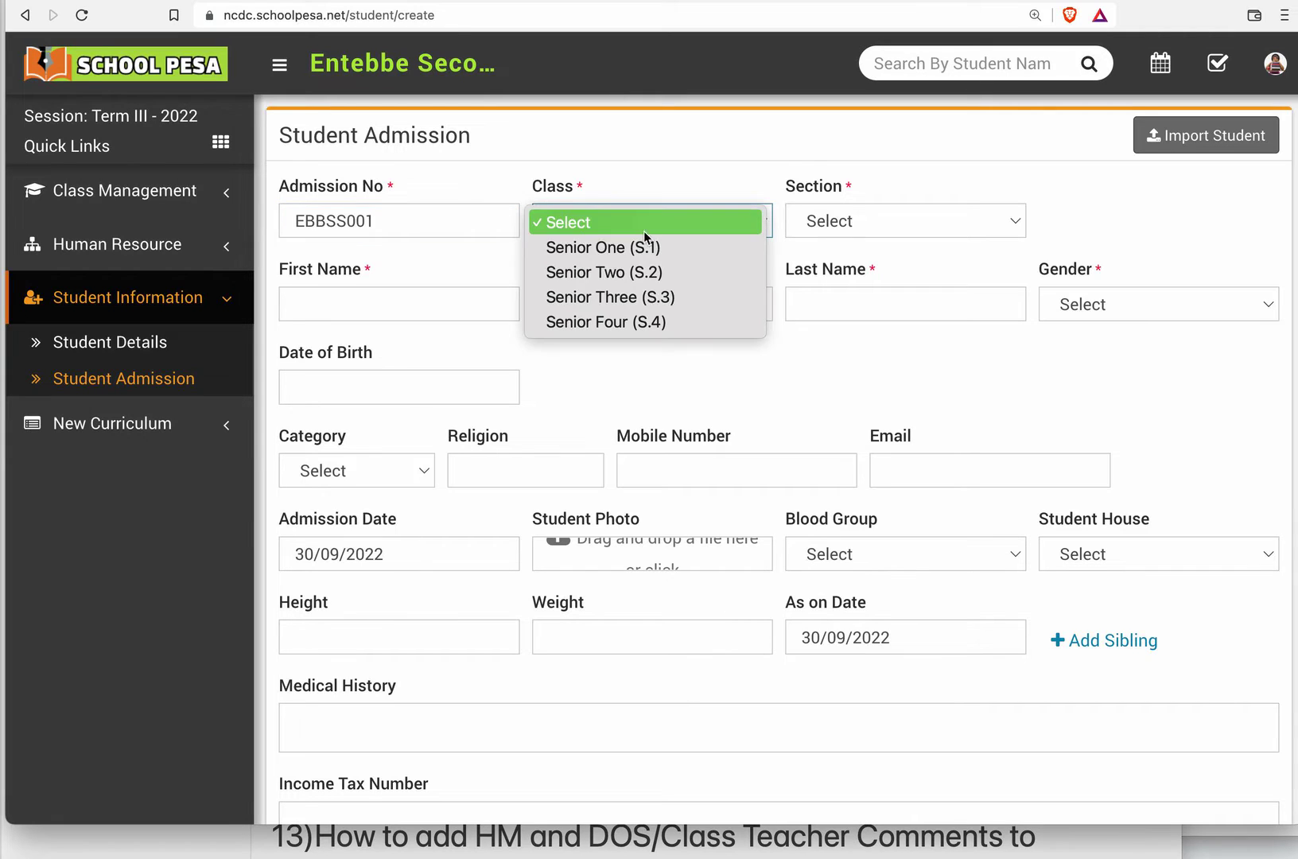
click(658, 276)
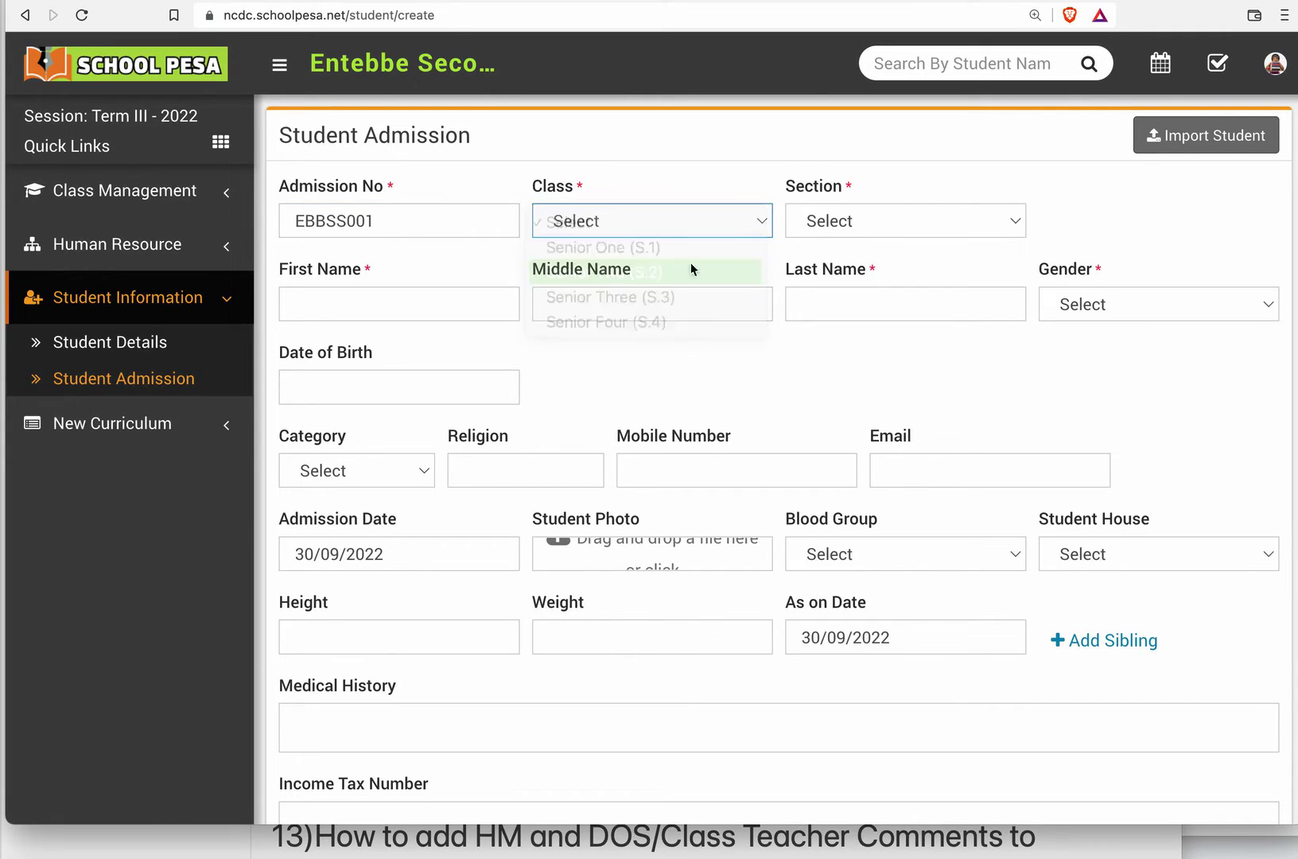
click(881, 233)
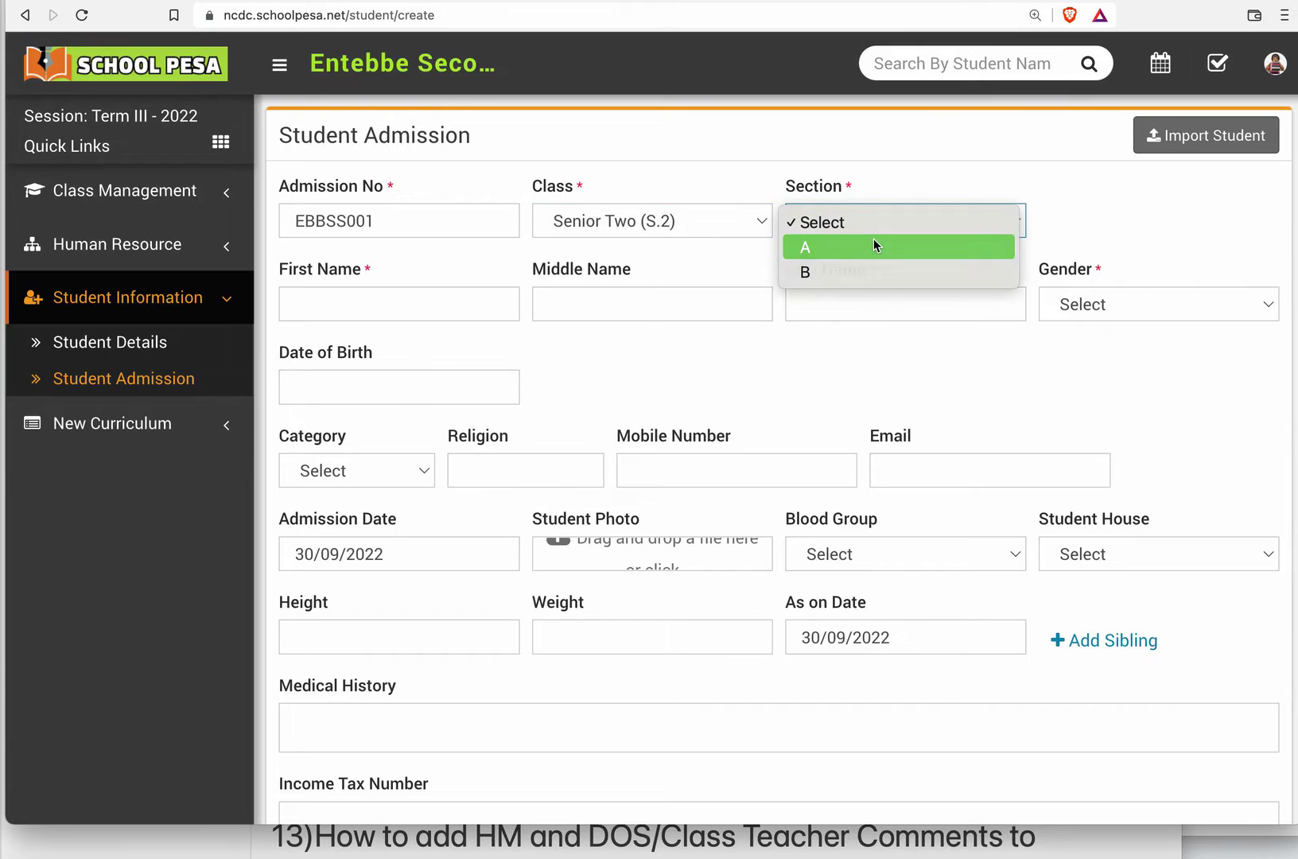
click(874, 243)
click(745, 253)
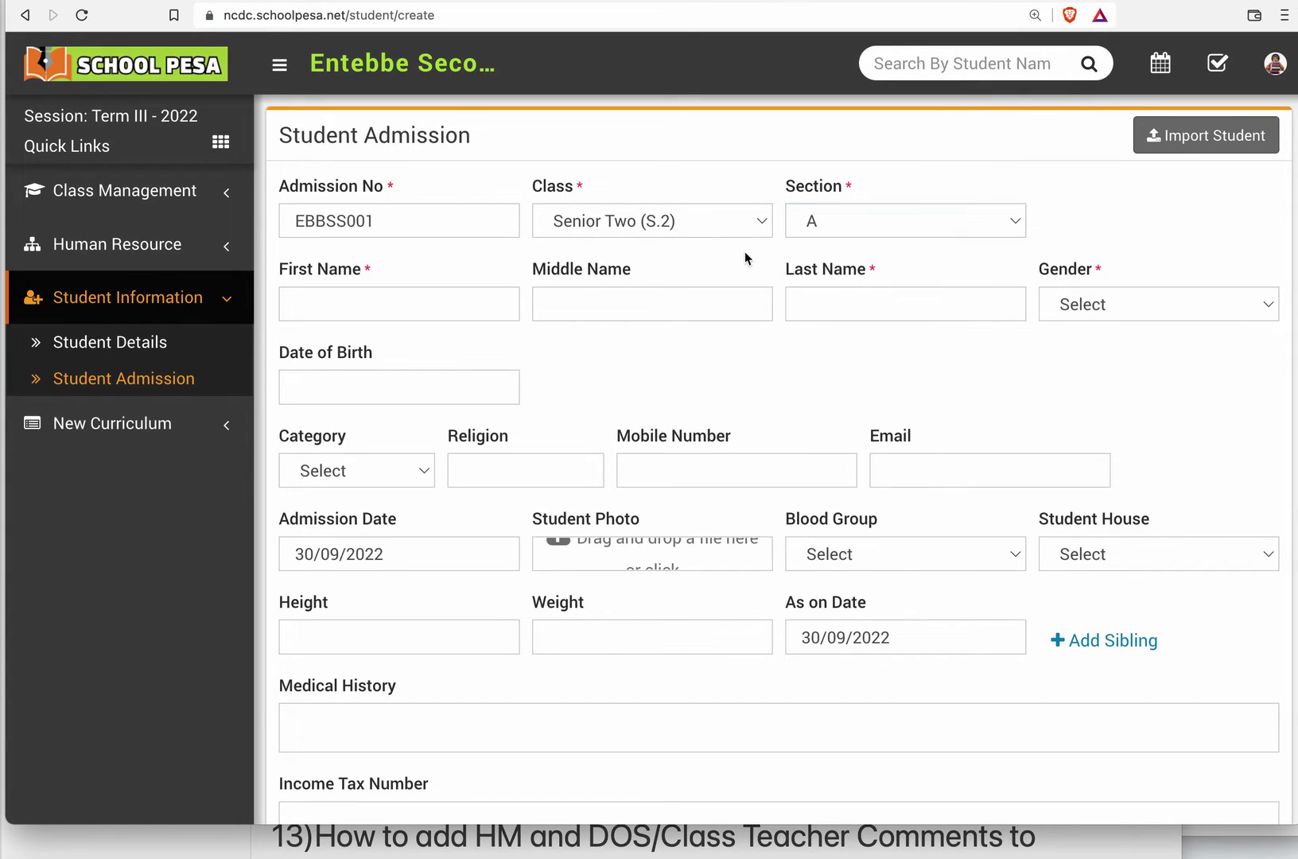
Enter the student's first and last name and set the gender to Male.
click(432, 303)
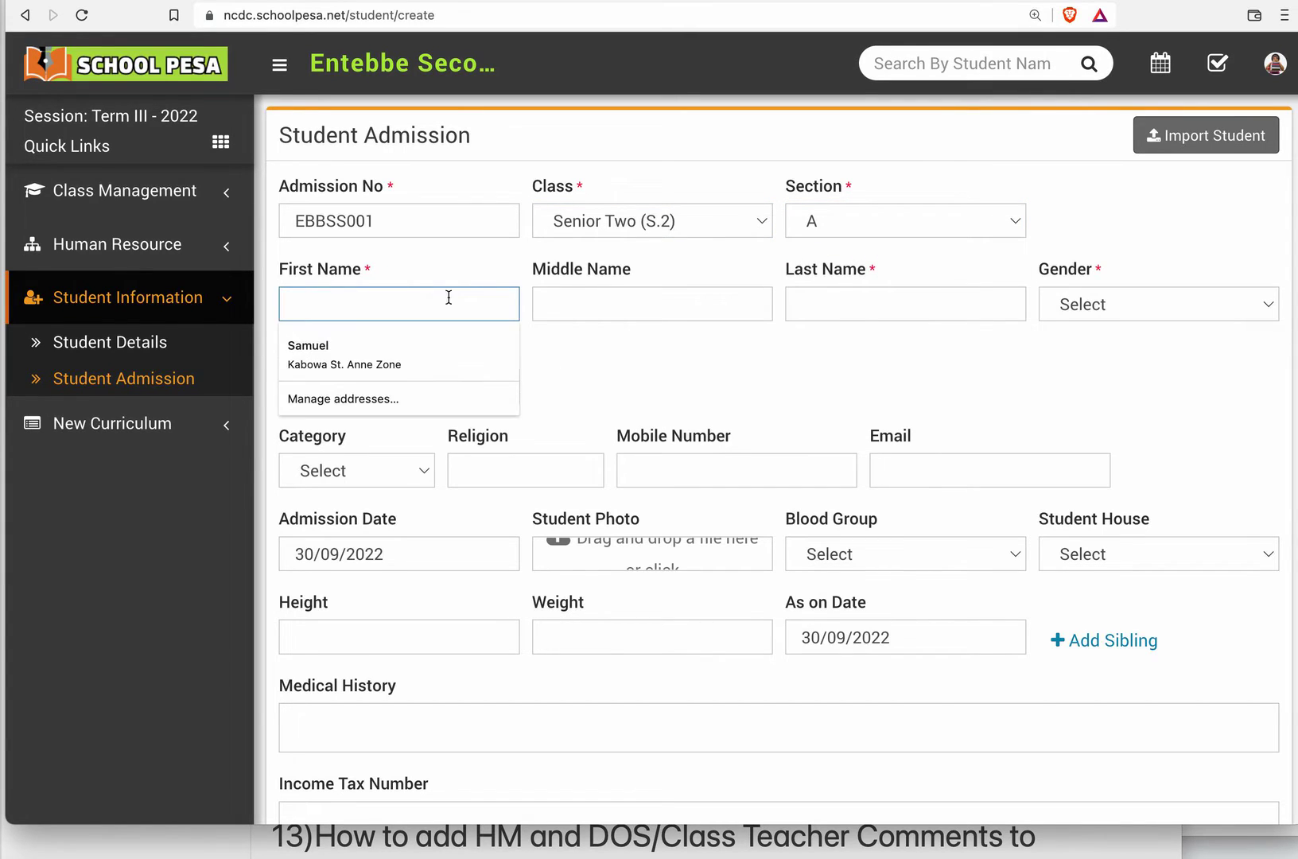
click(494, 276)
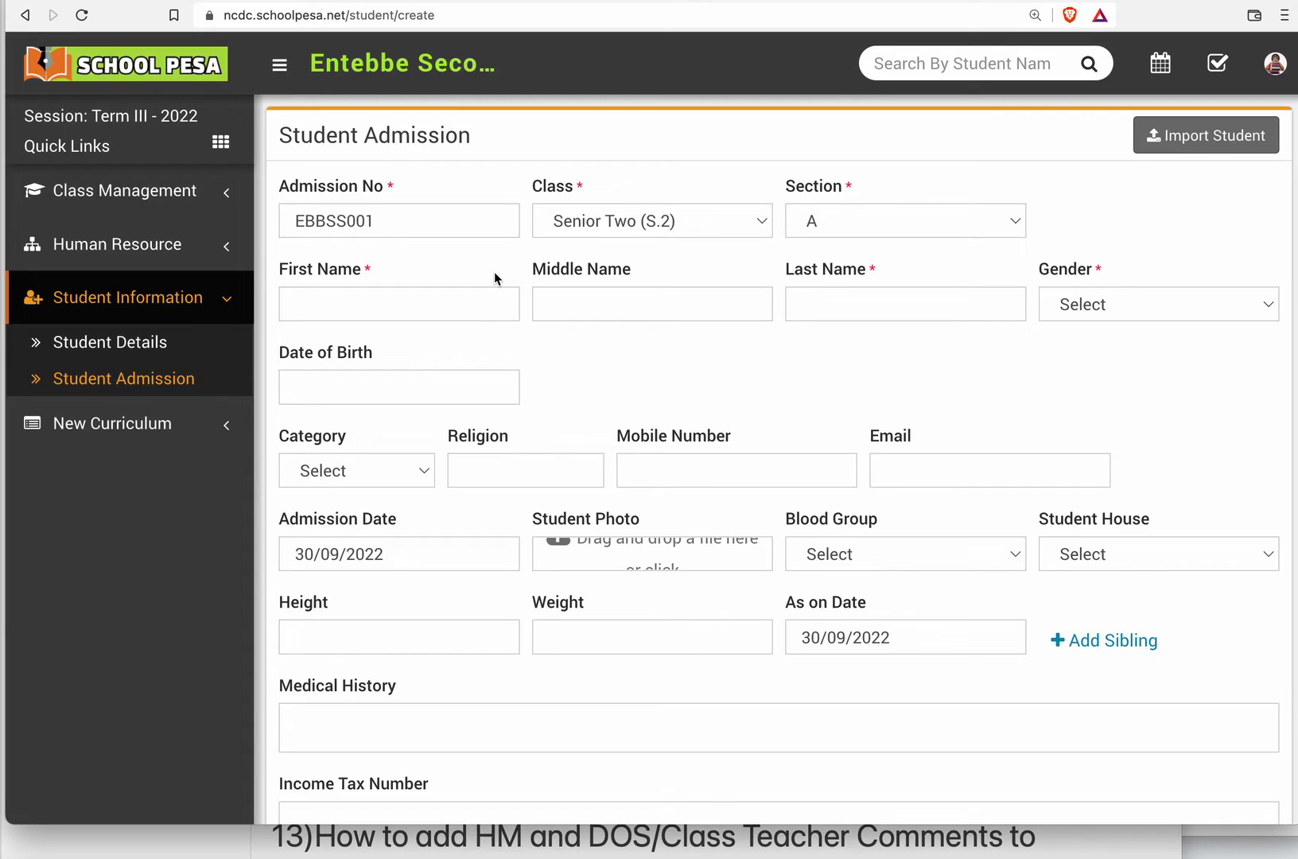
click(440, 299)
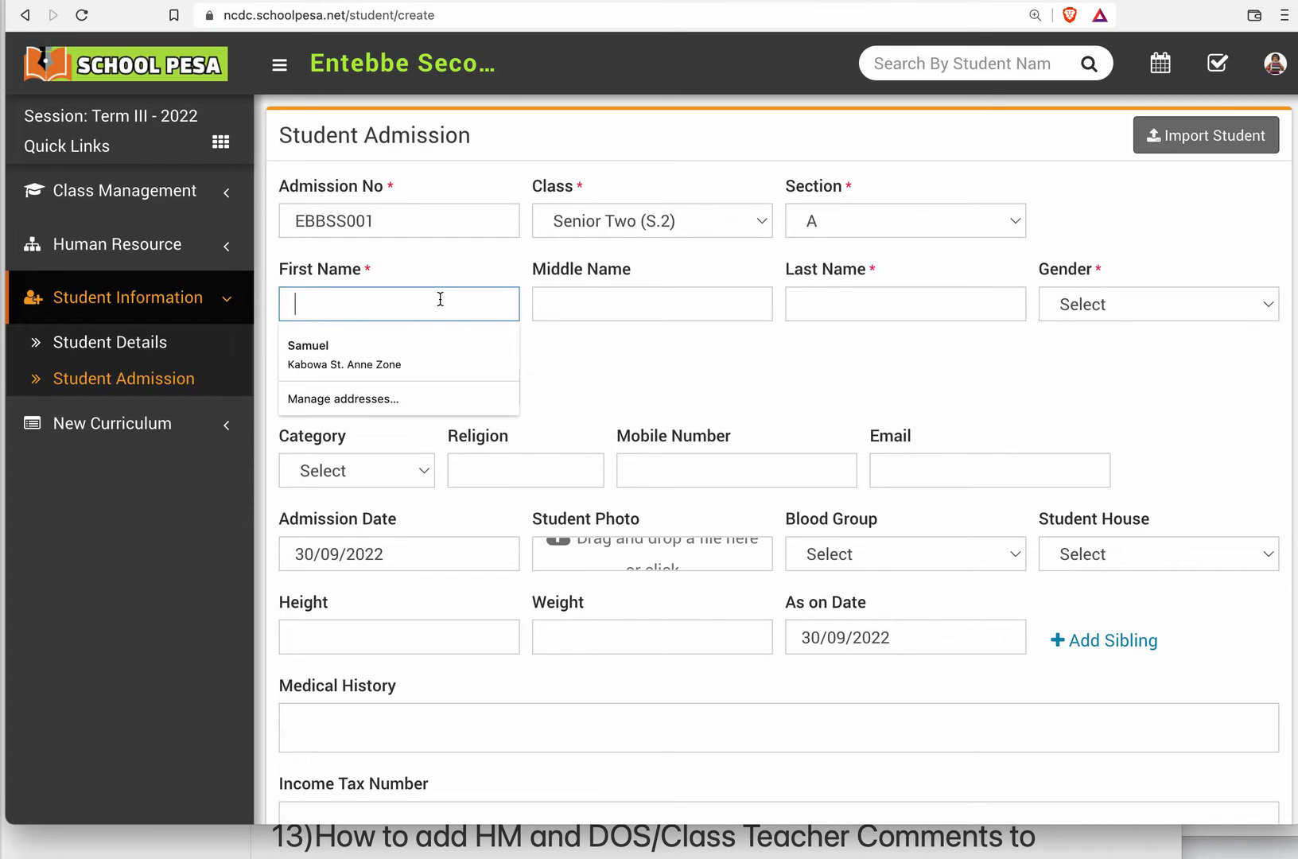
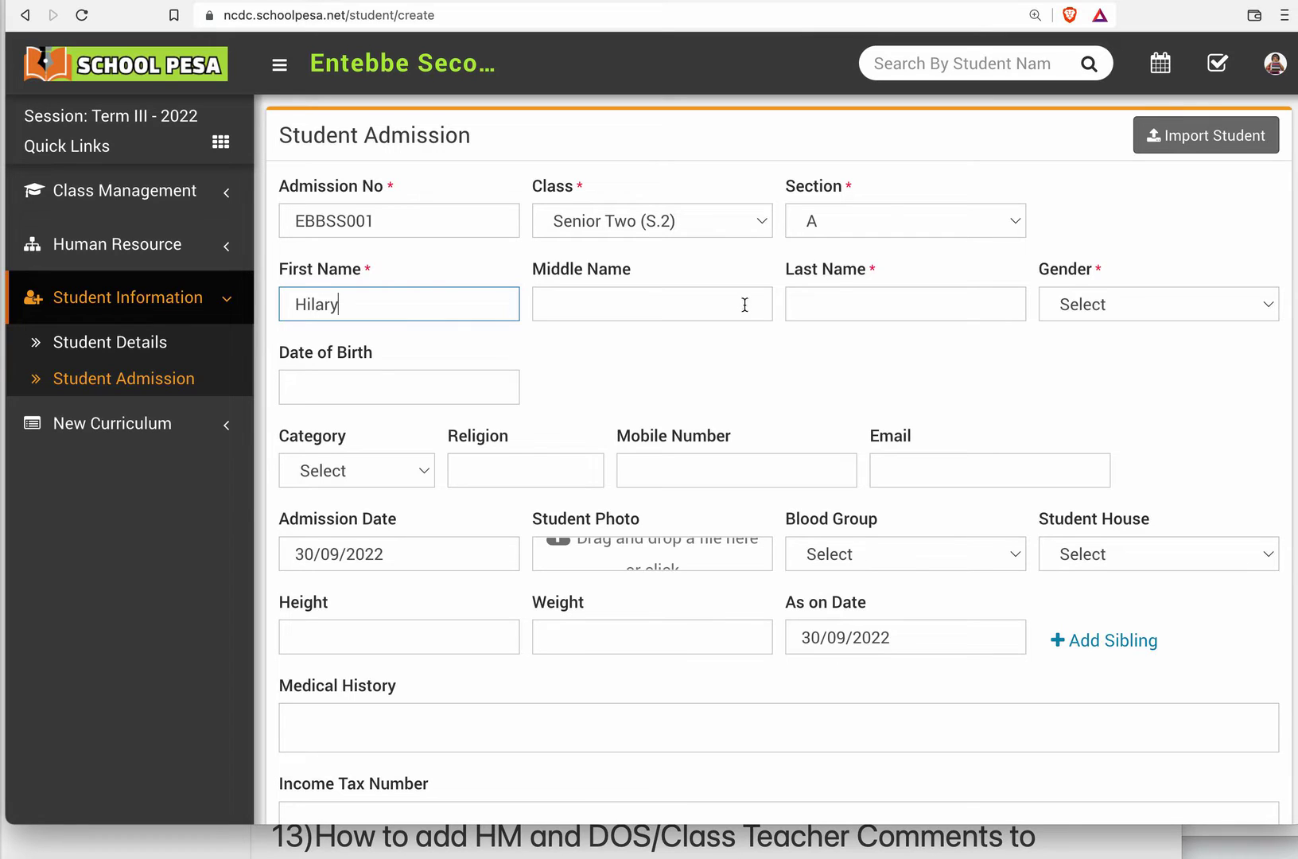
click(802, 307)
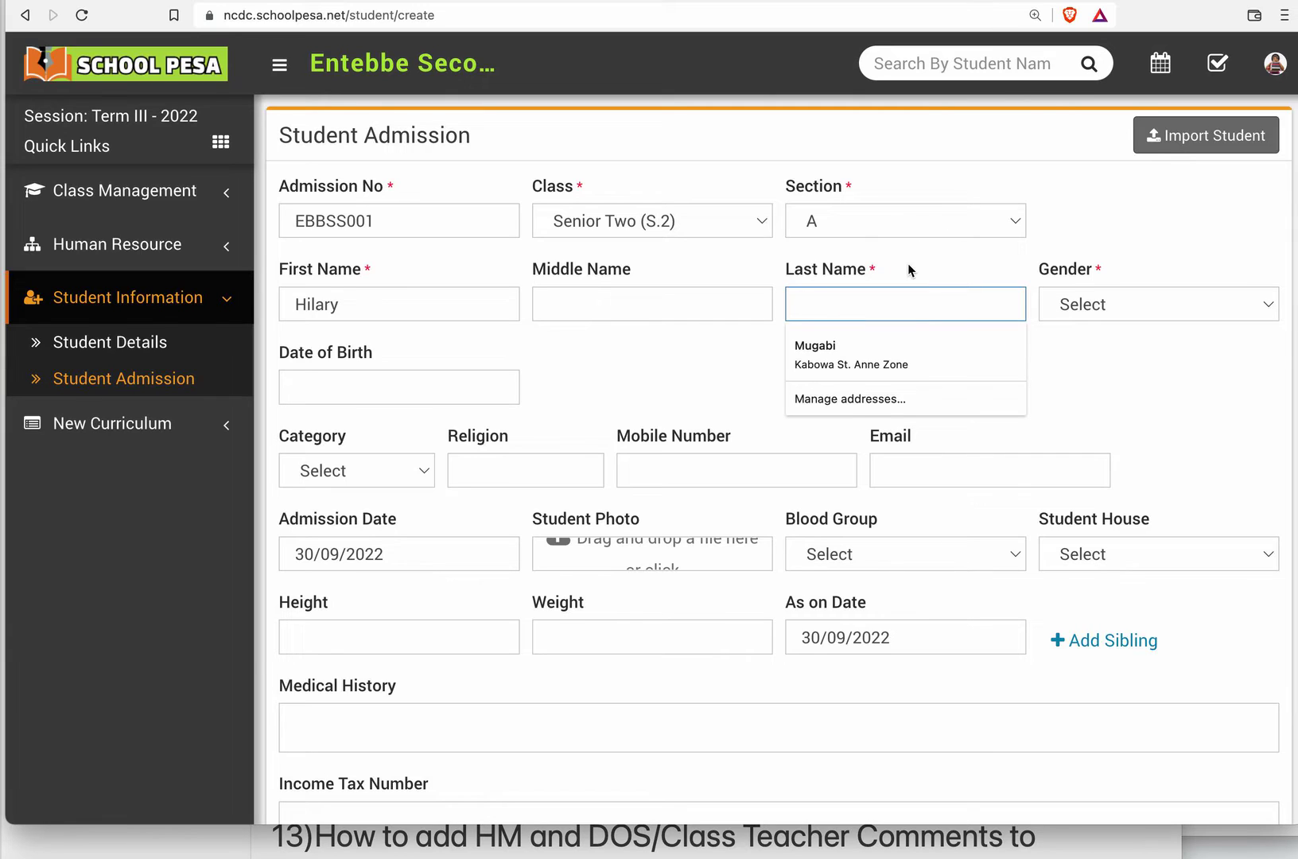
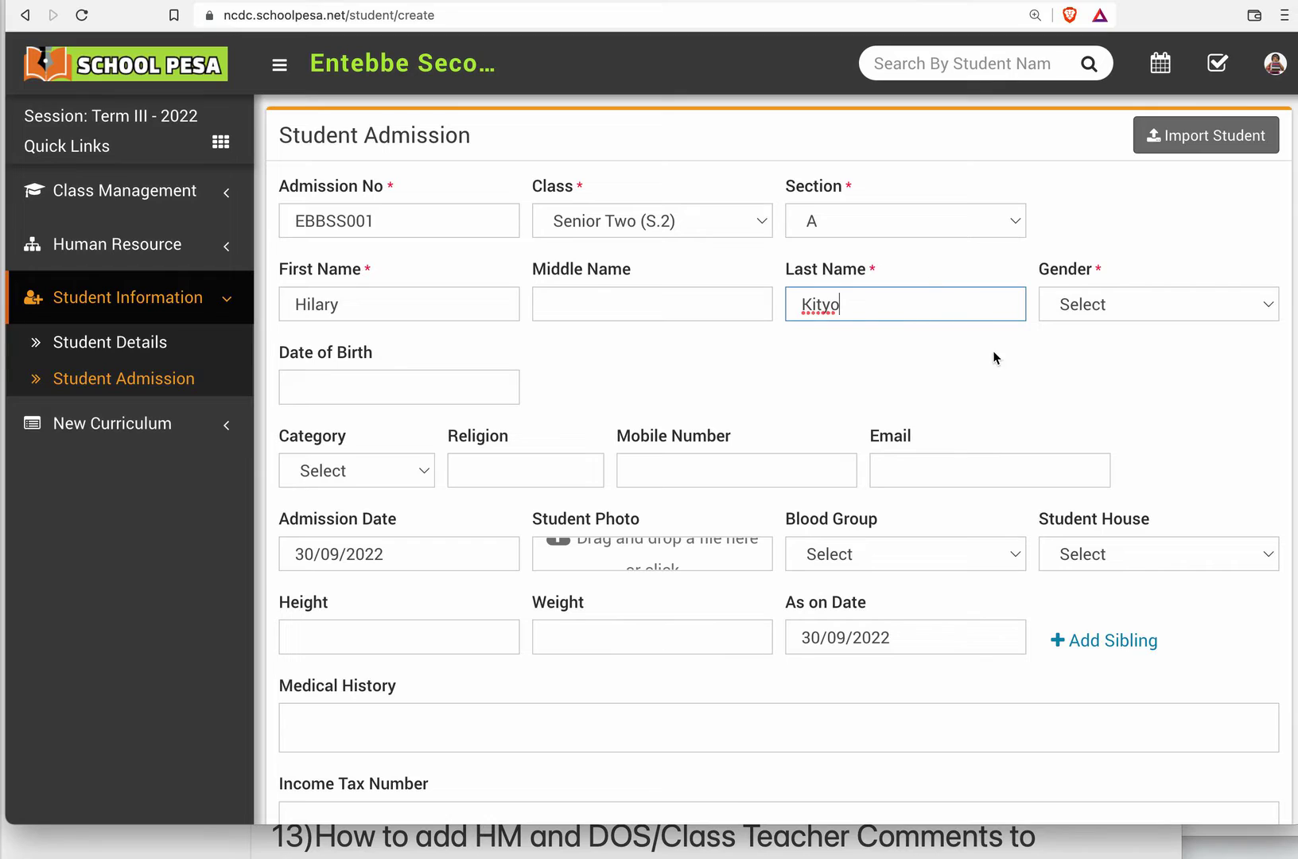
click(1129, 302)
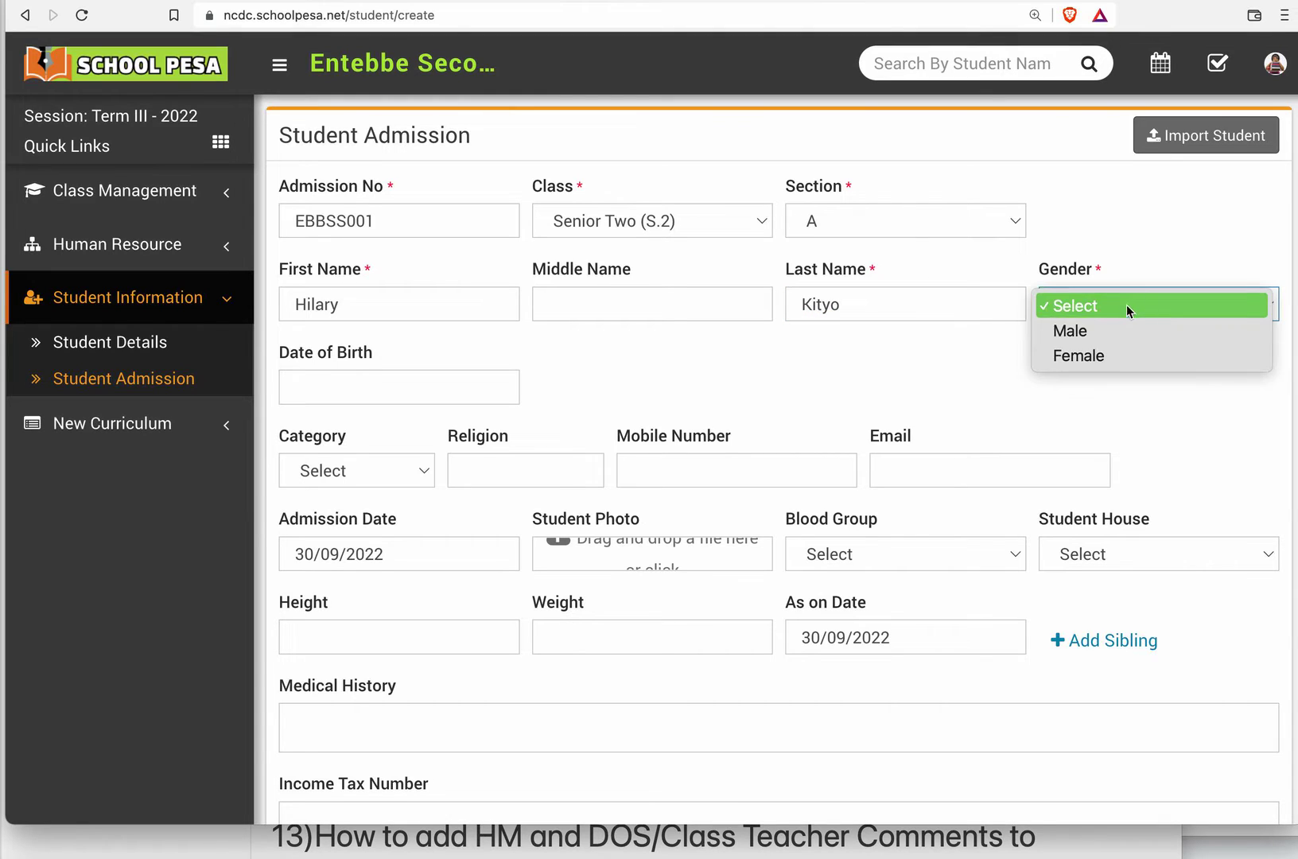
click(1116, 328)
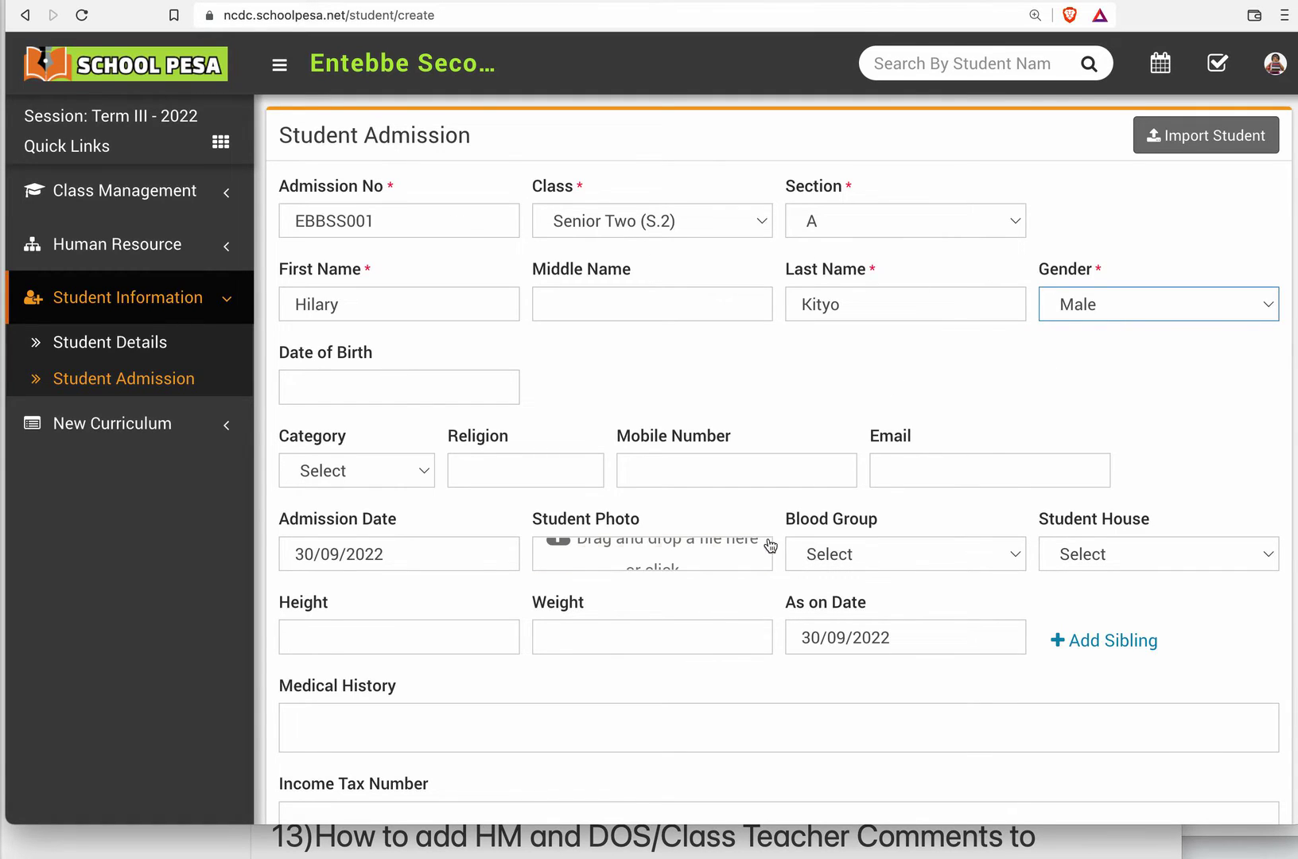
Attach daniel.jpeg from the Sample School folder as the student's photo.
click(674, 563)
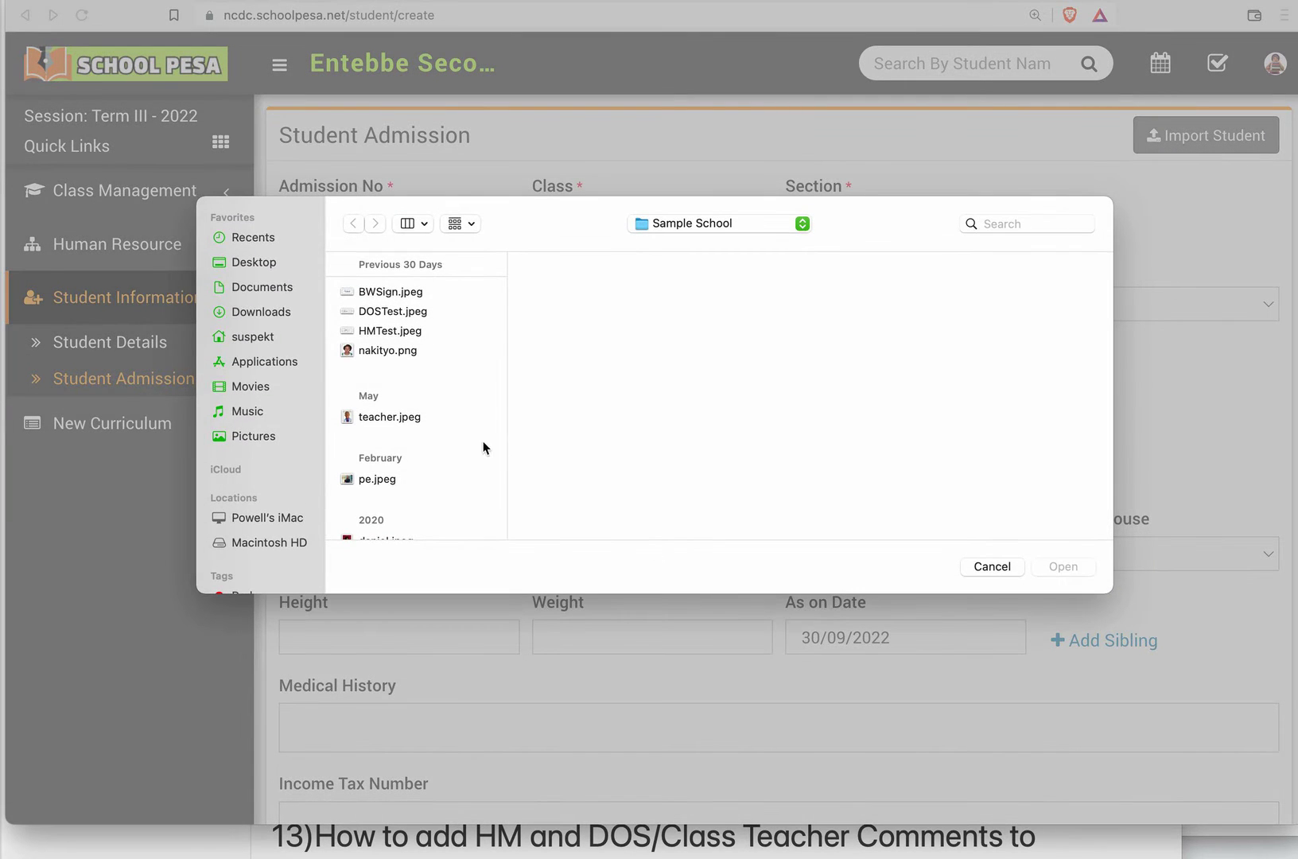
scroll(398, 469, down, 1)
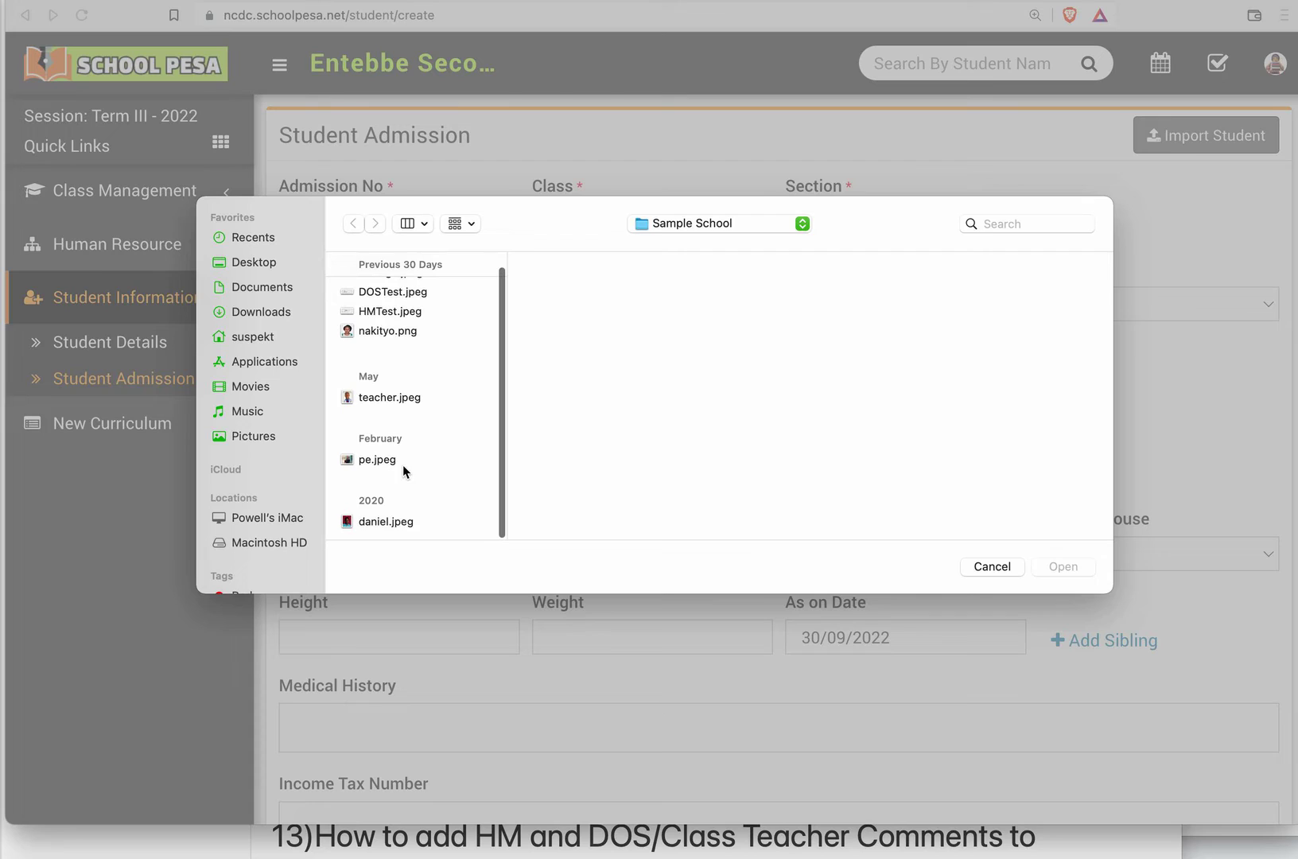
click(412, 519)
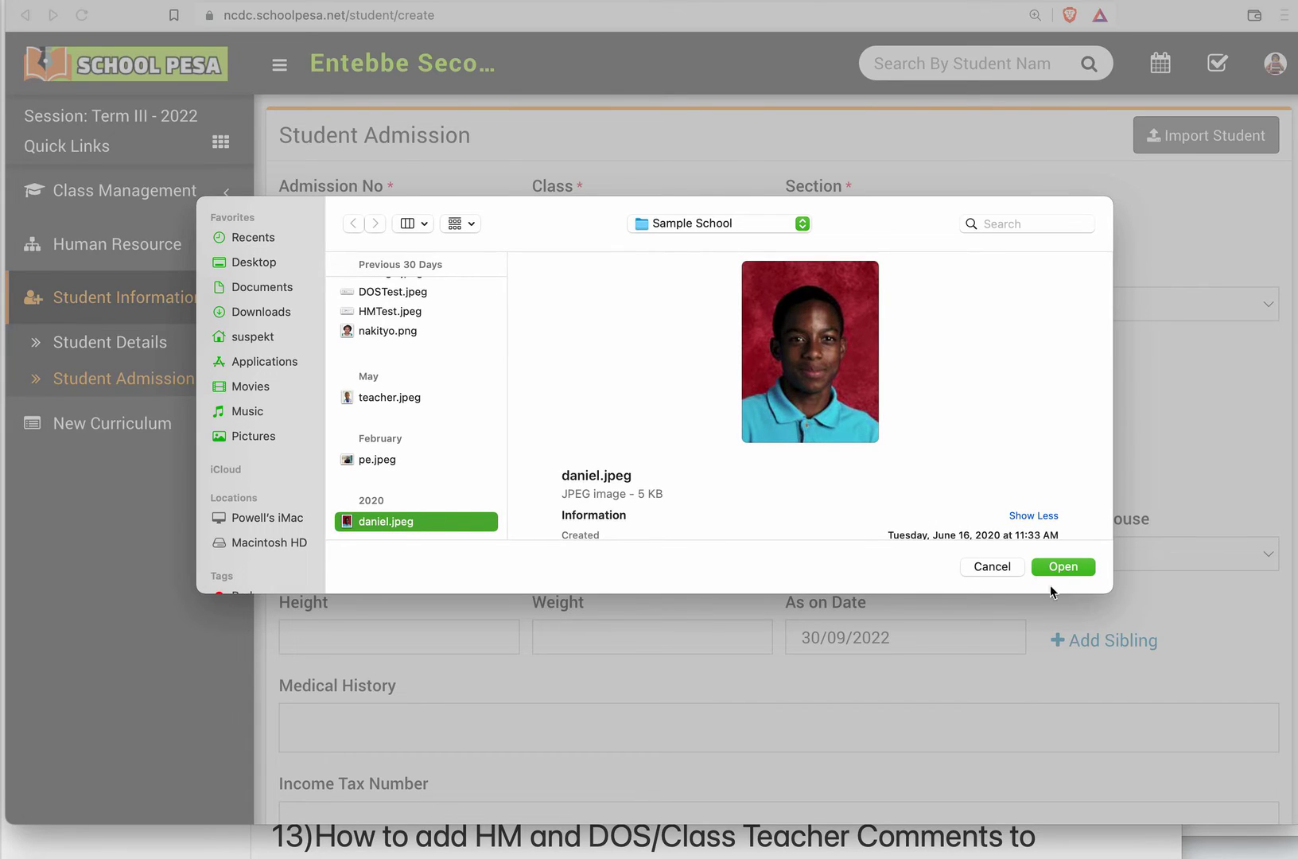
click(1064, 567)
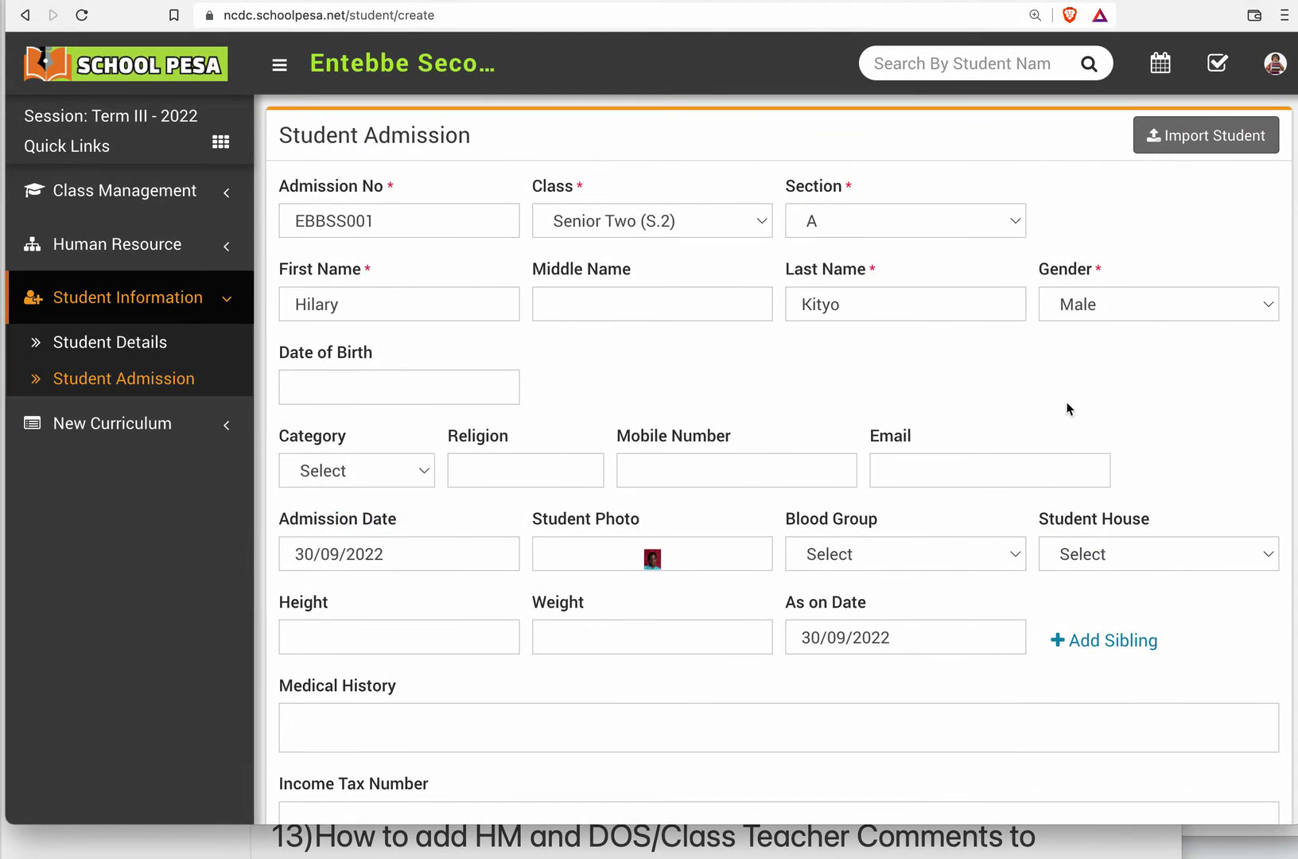
Save the student's admission record, leaving the guardian details blank.
scroll(1068, 408, down, 10)
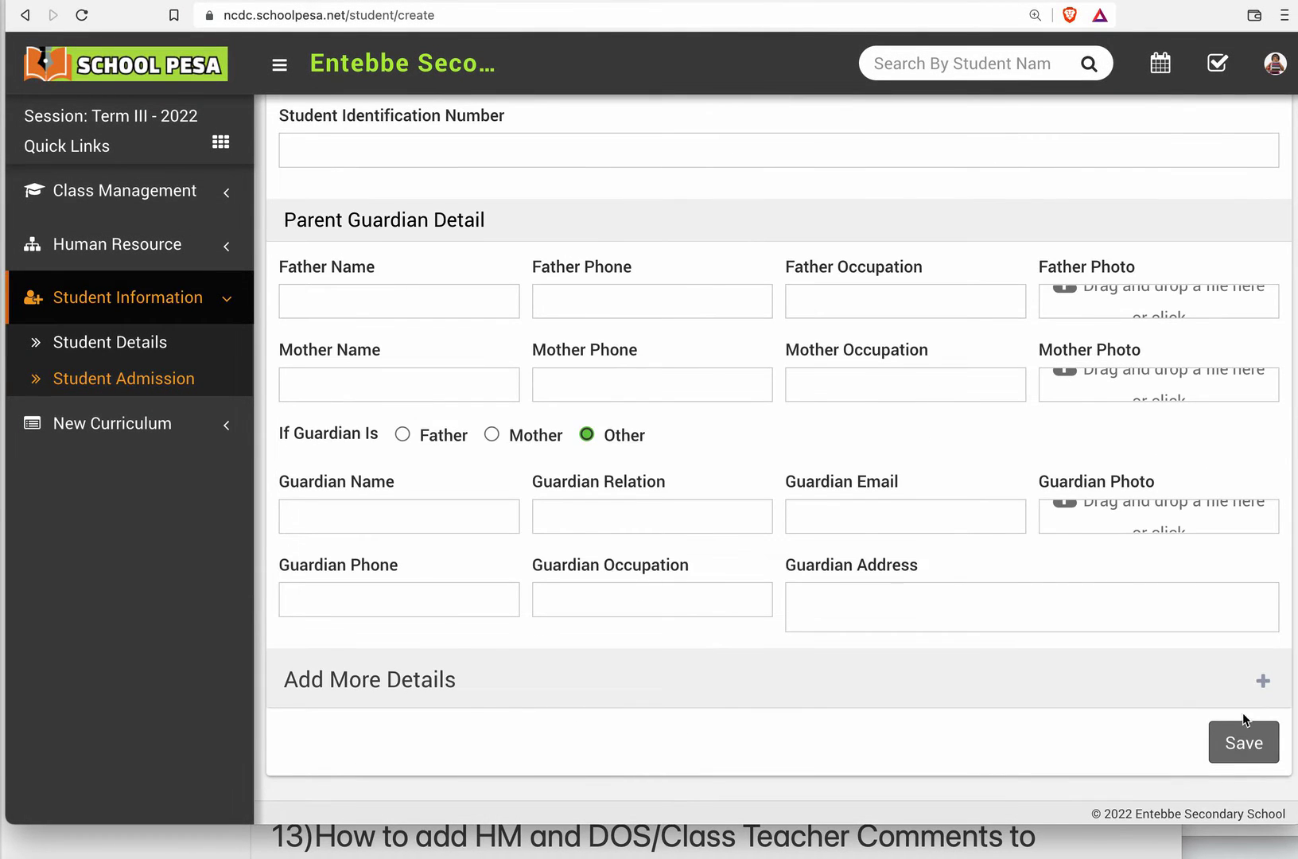
click(1242, 744)
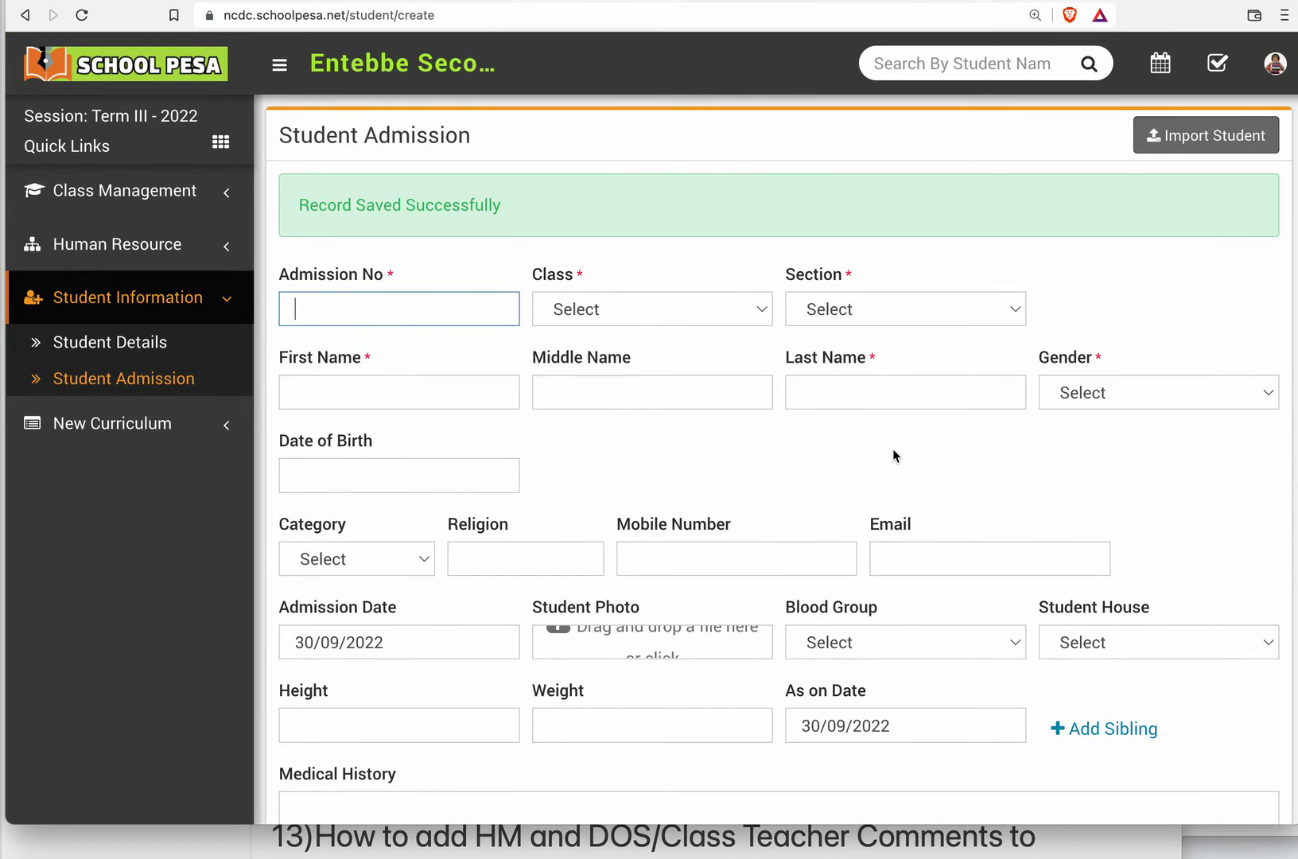
scroll(894, 456, down, 5)
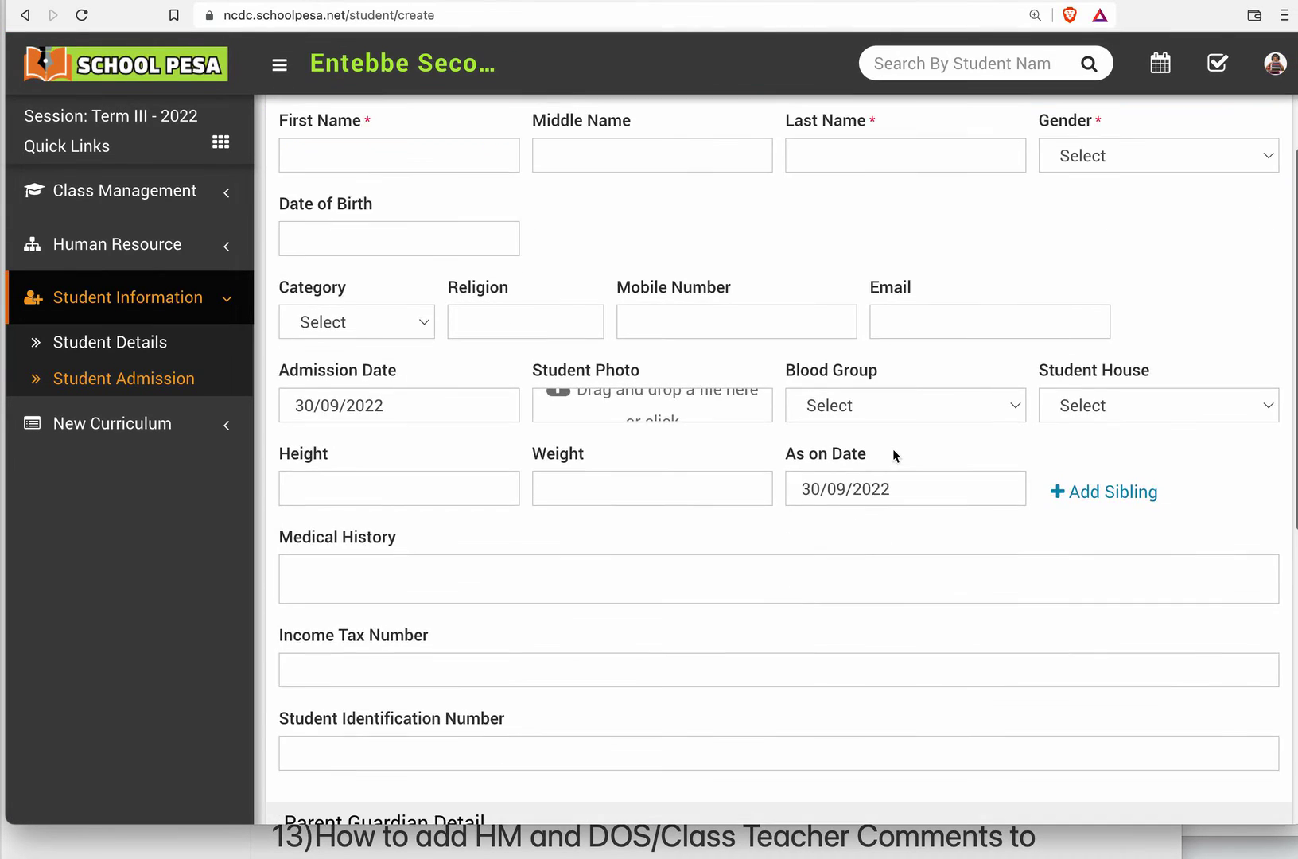
Search the student details by the new student's last name and open the matching Senior Two student's profile.
scroll(892, 449, up, 5)
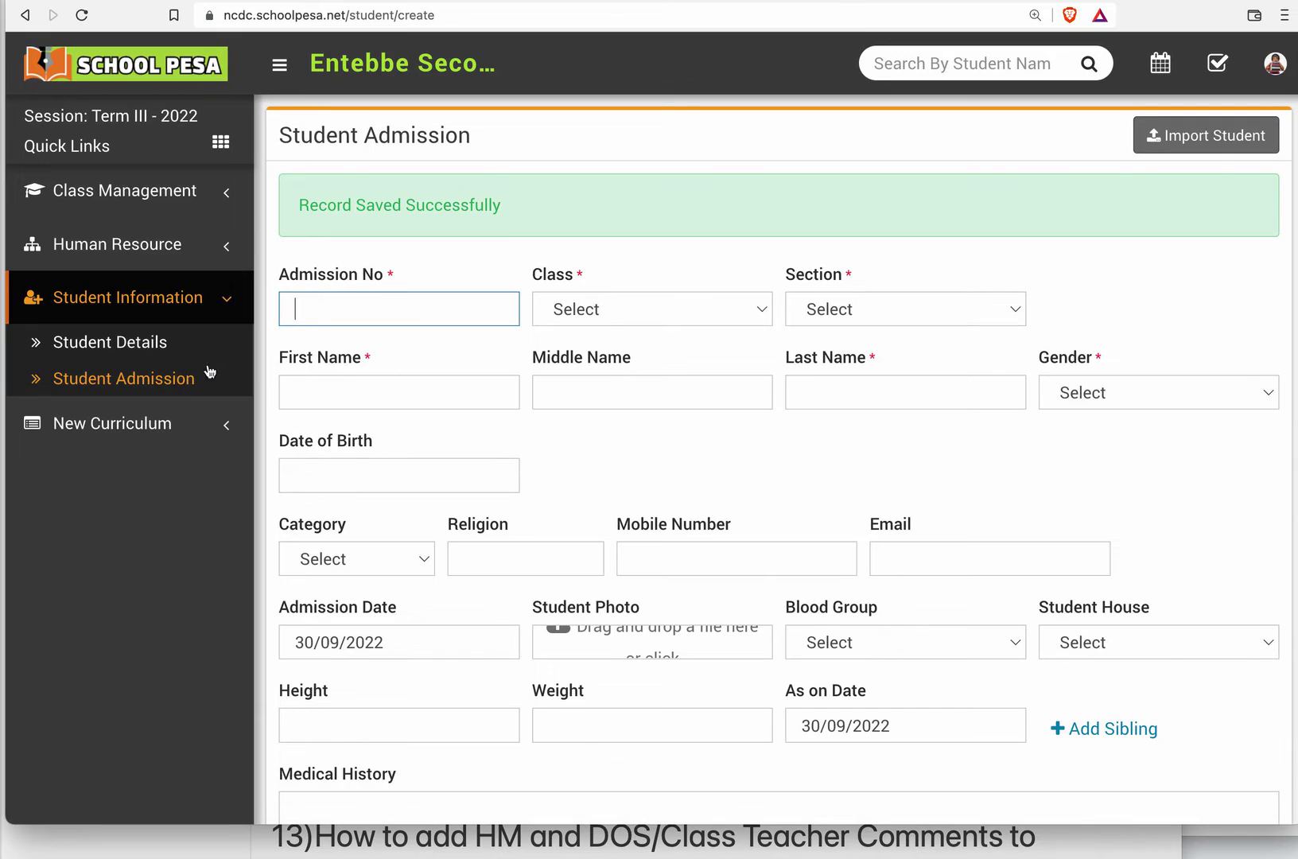
click(111, 345)
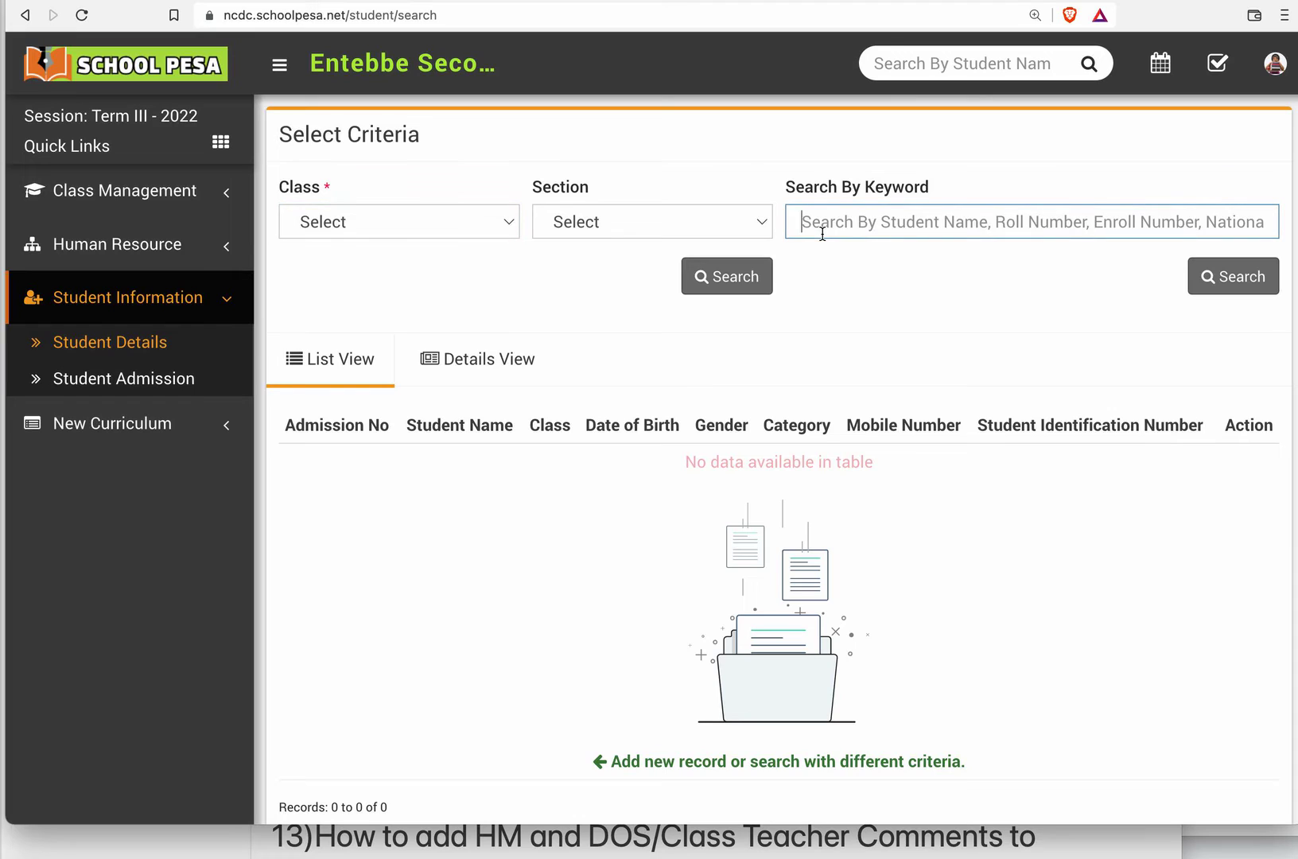
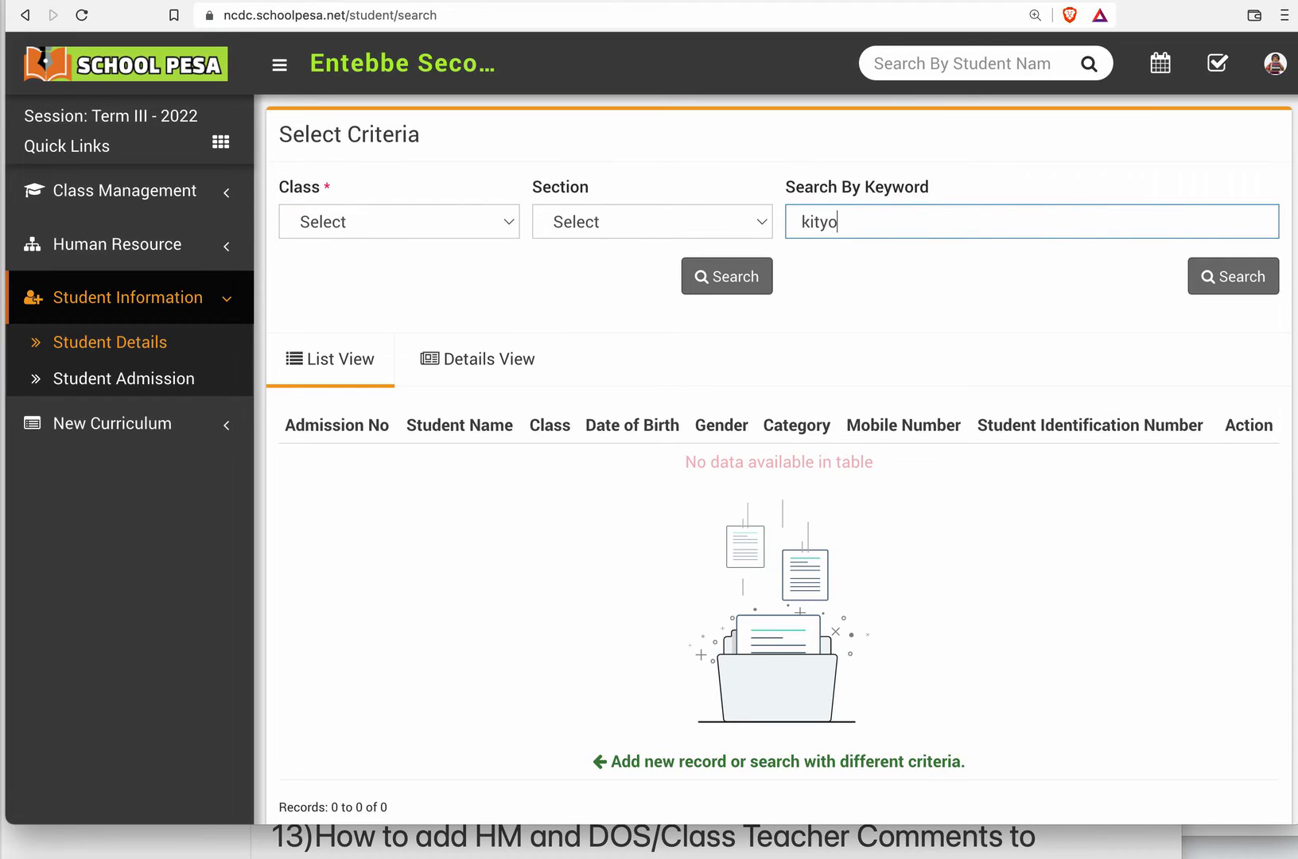
click(1210, 275)
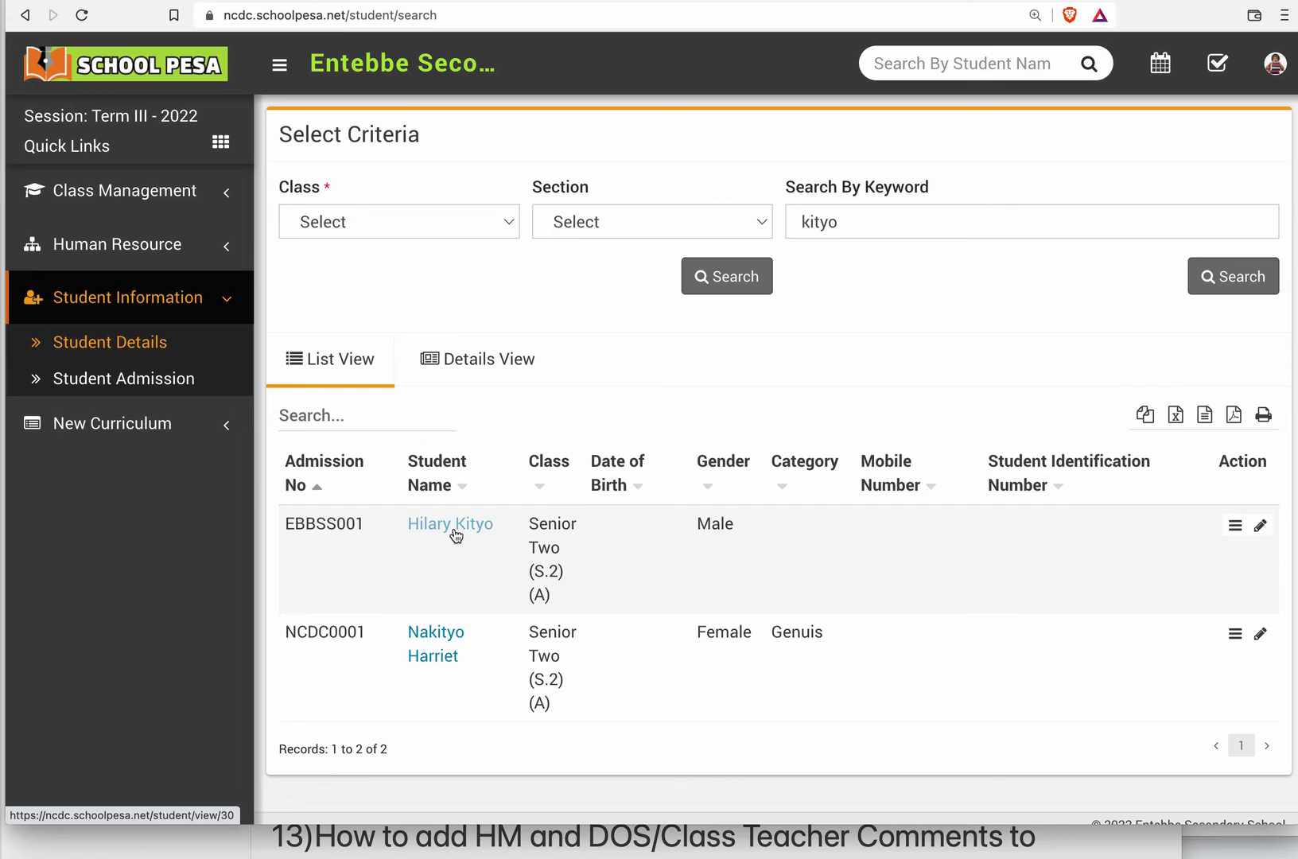
click(455, 533)
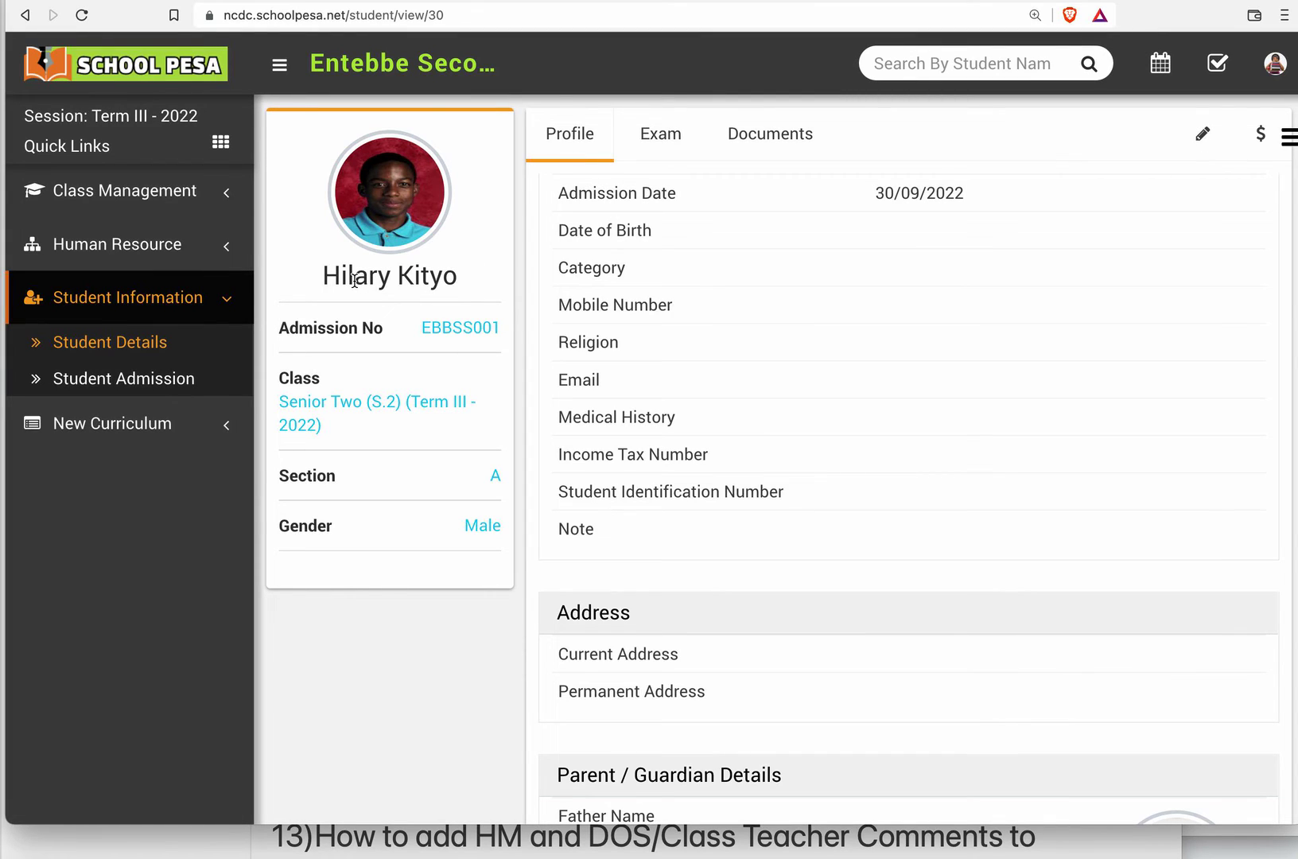
drag(355, 280, 350, 281)
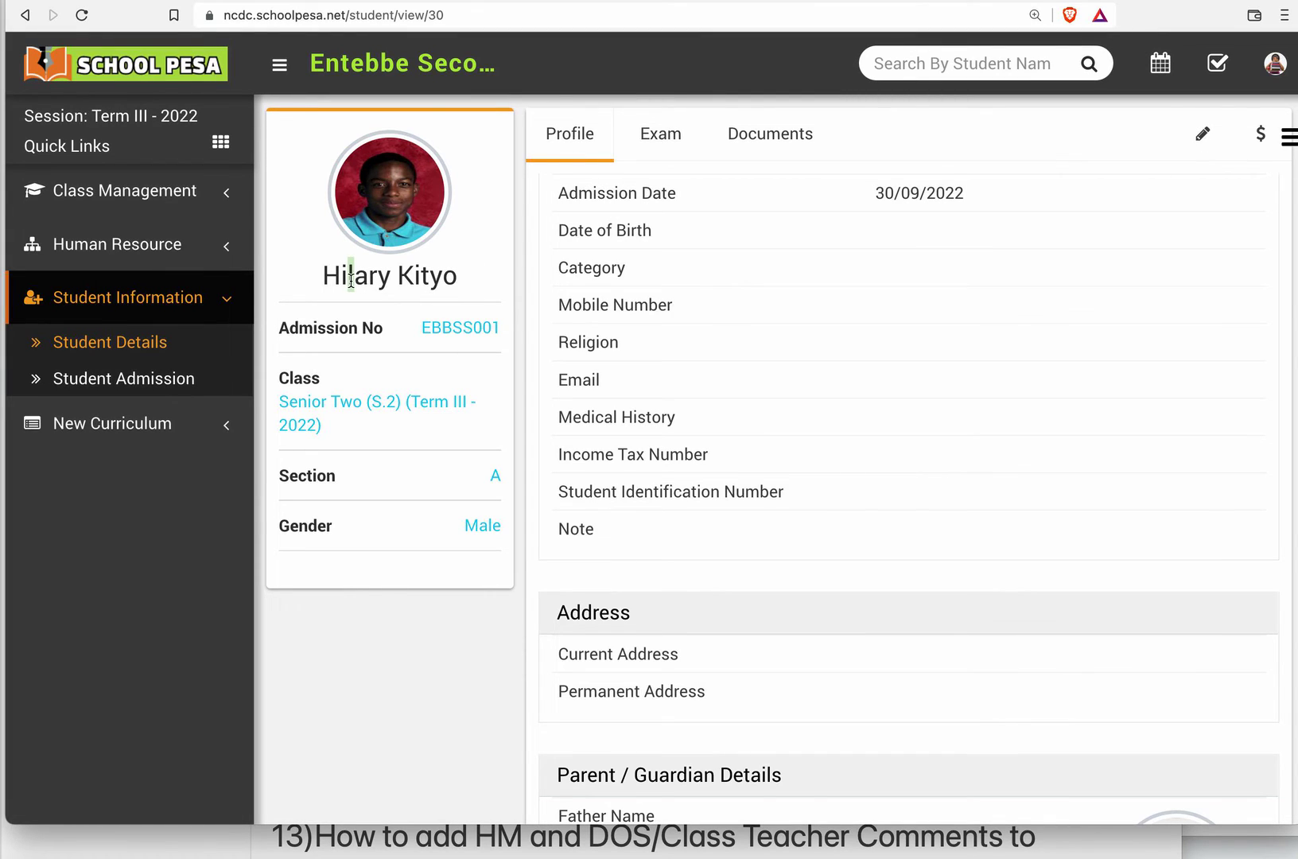
Correct the student's first name by adding a second "l", and save the updated record.
click(1203, 147)
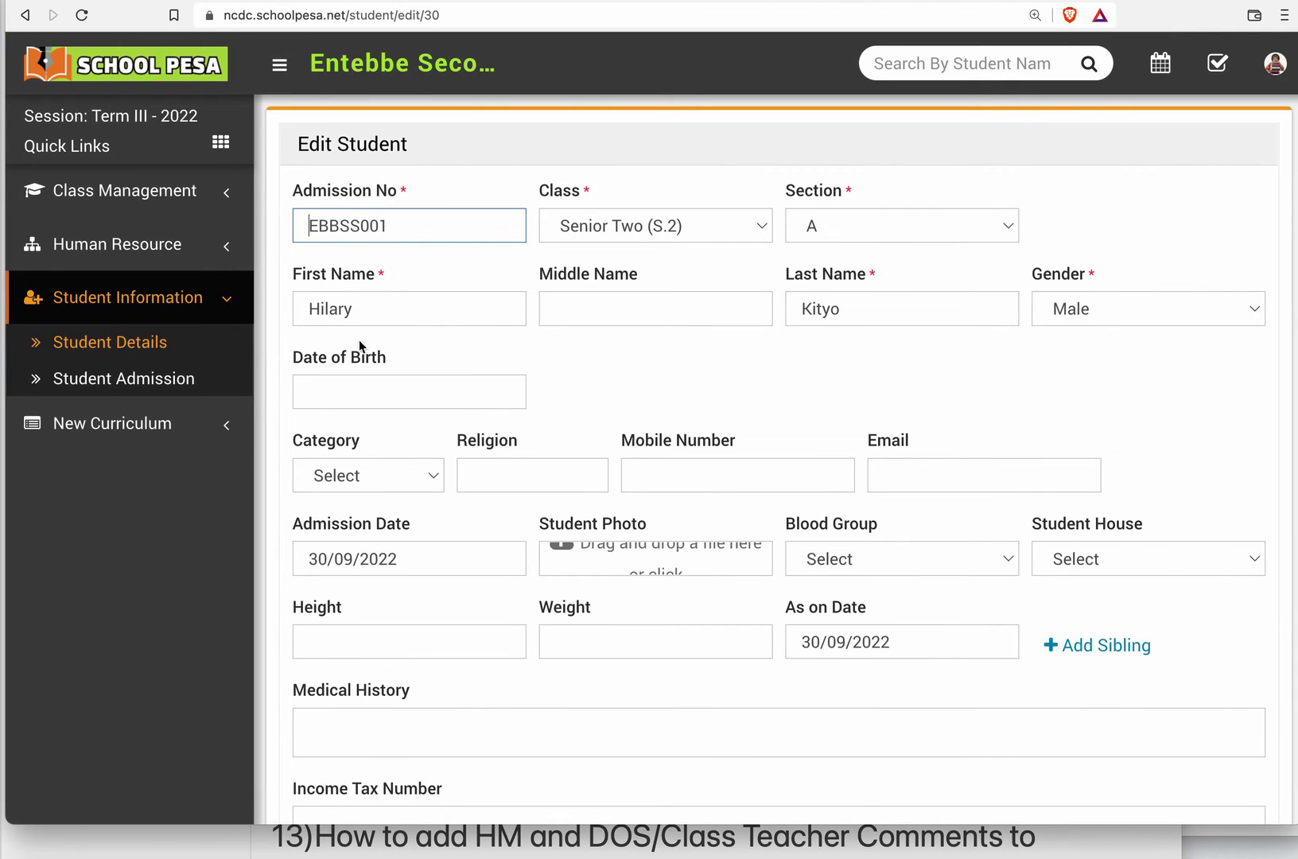
click(330, 310)
text(l)
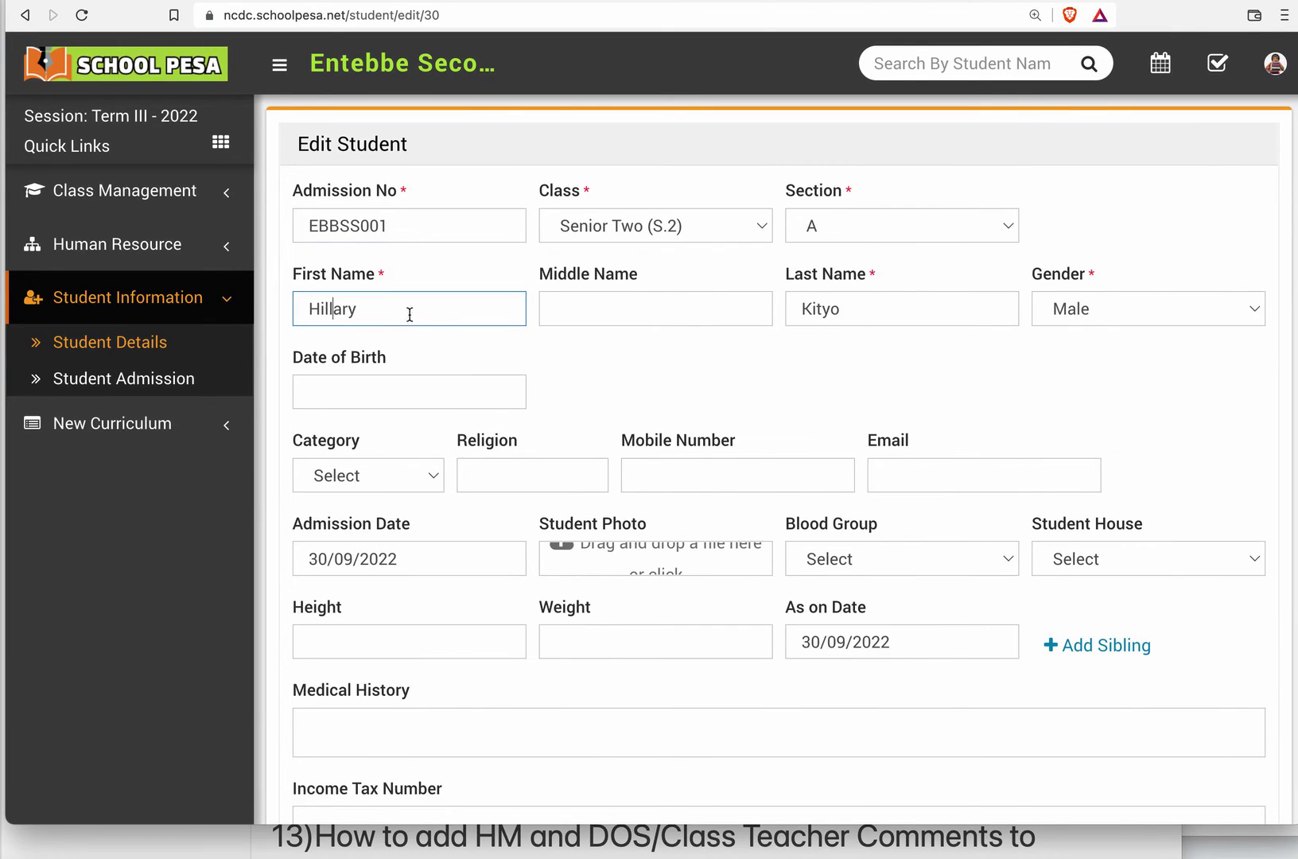
click(539, 354)
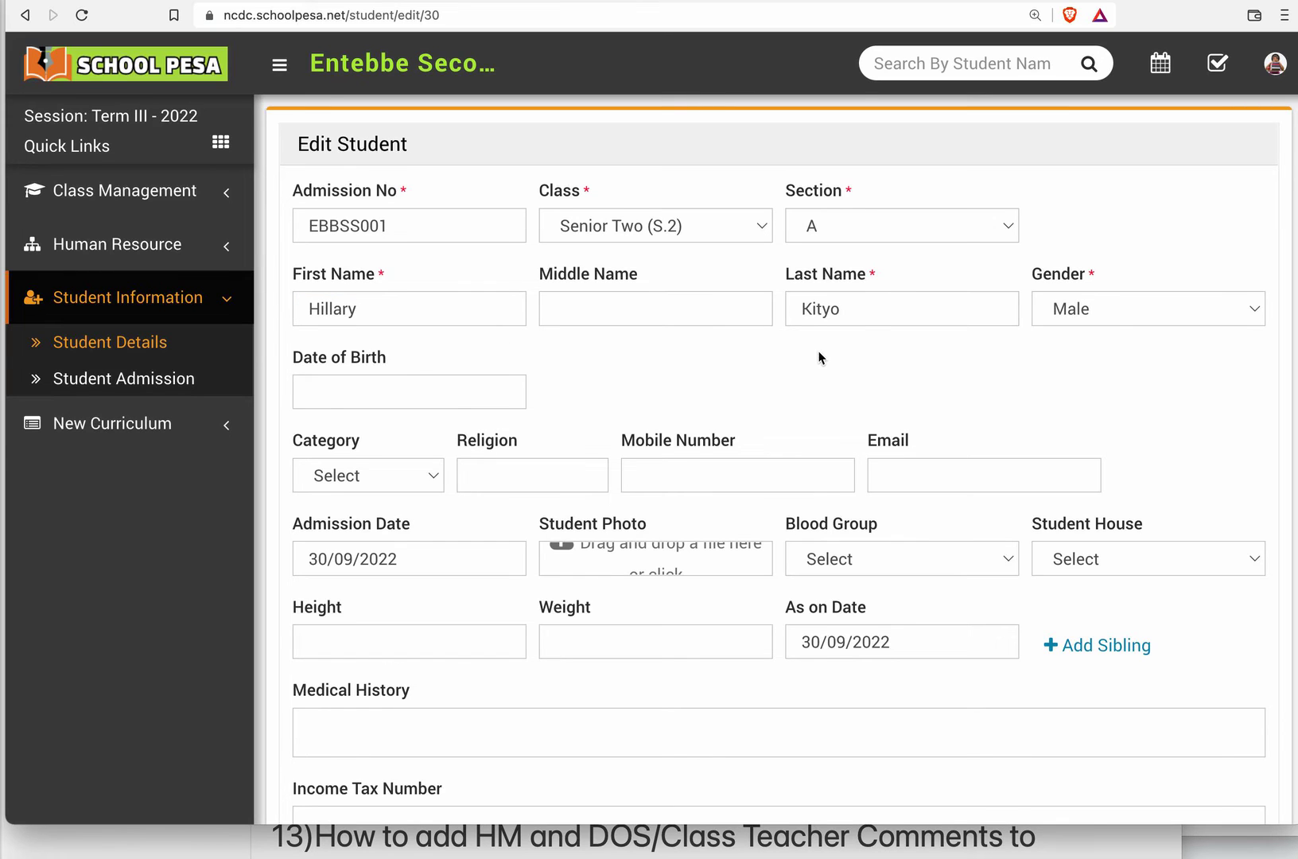
scroll(820, 358, down, 15)
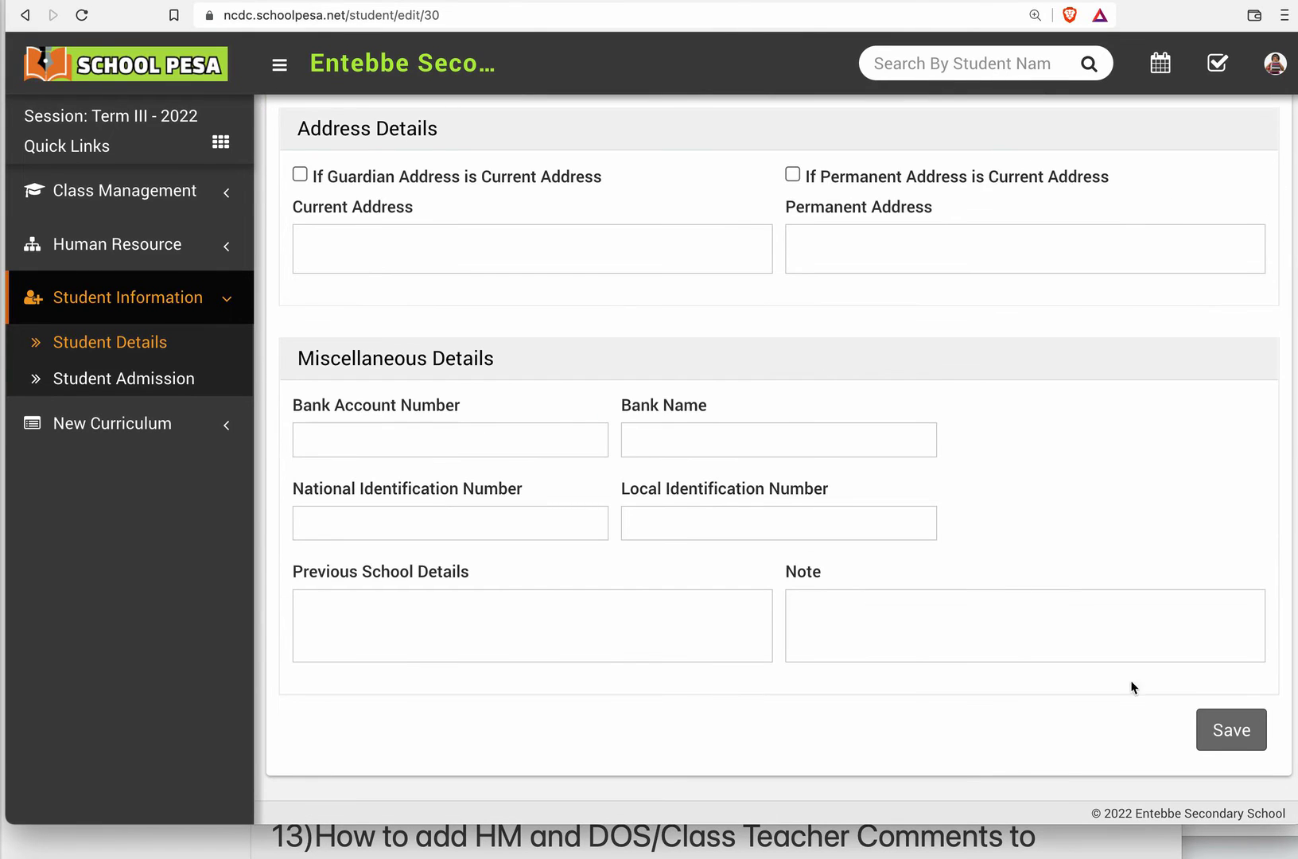
click(1209, 733)
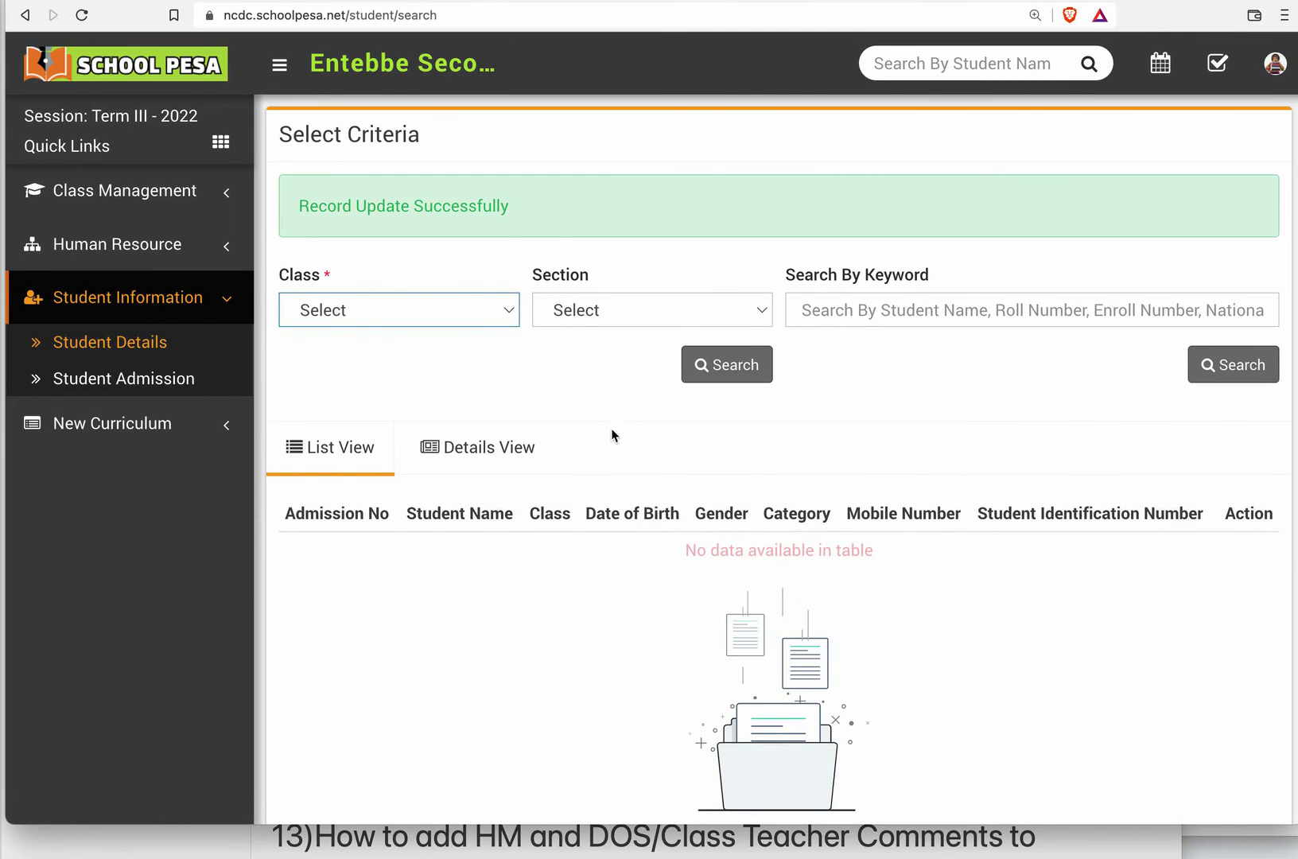
List the students in class Senior Two (S.2), section A, and open the edited student's profile.
click(438, 304)
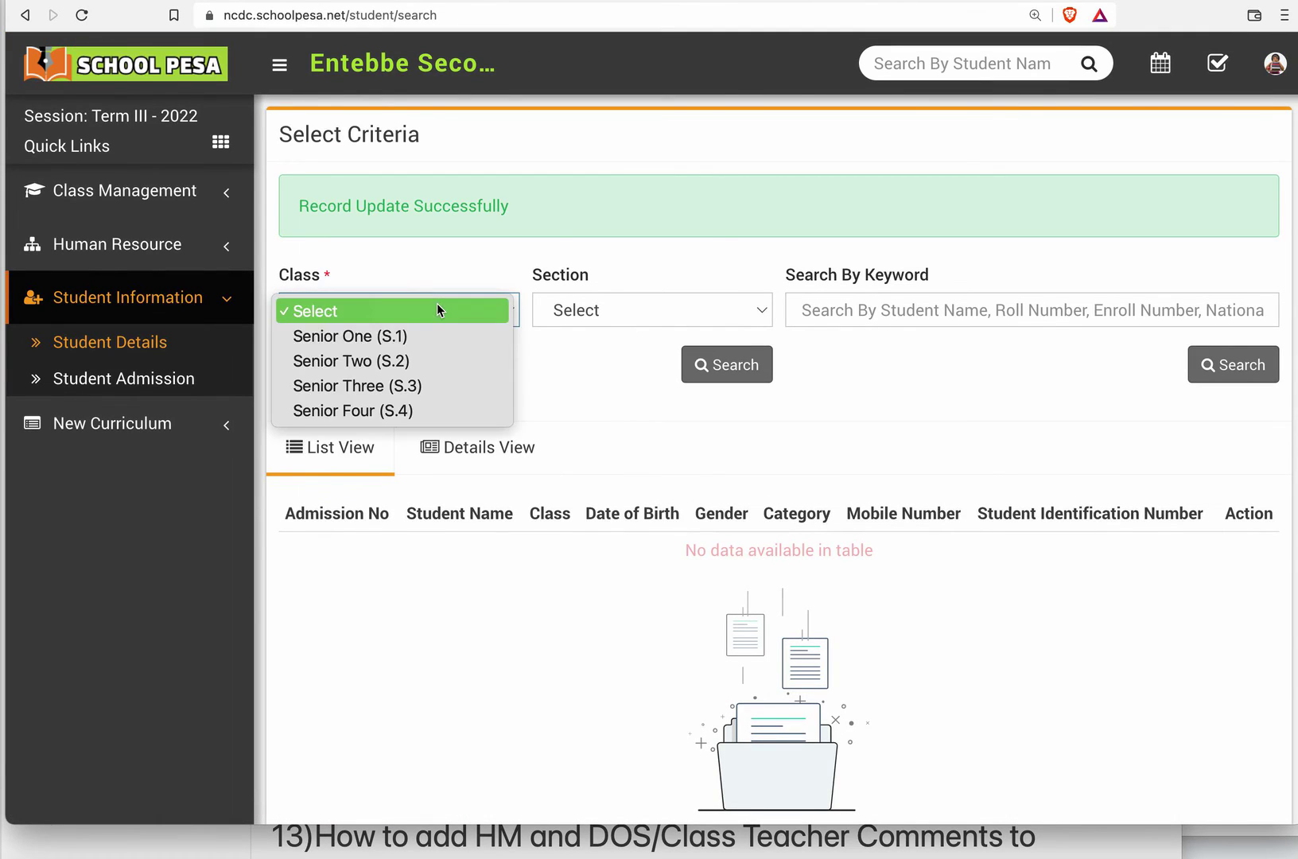
click(414, 362)
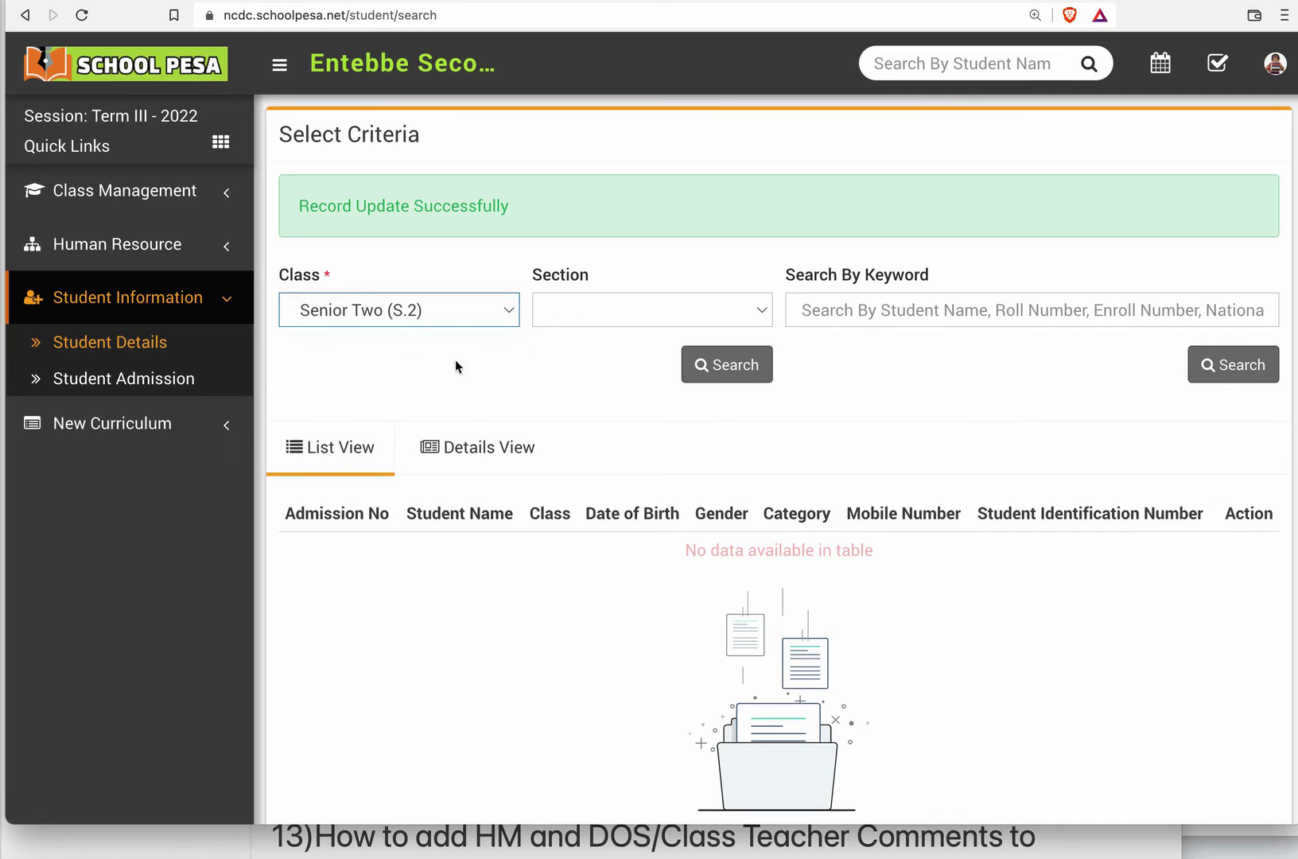
click(613, 311)
click(601, 337)
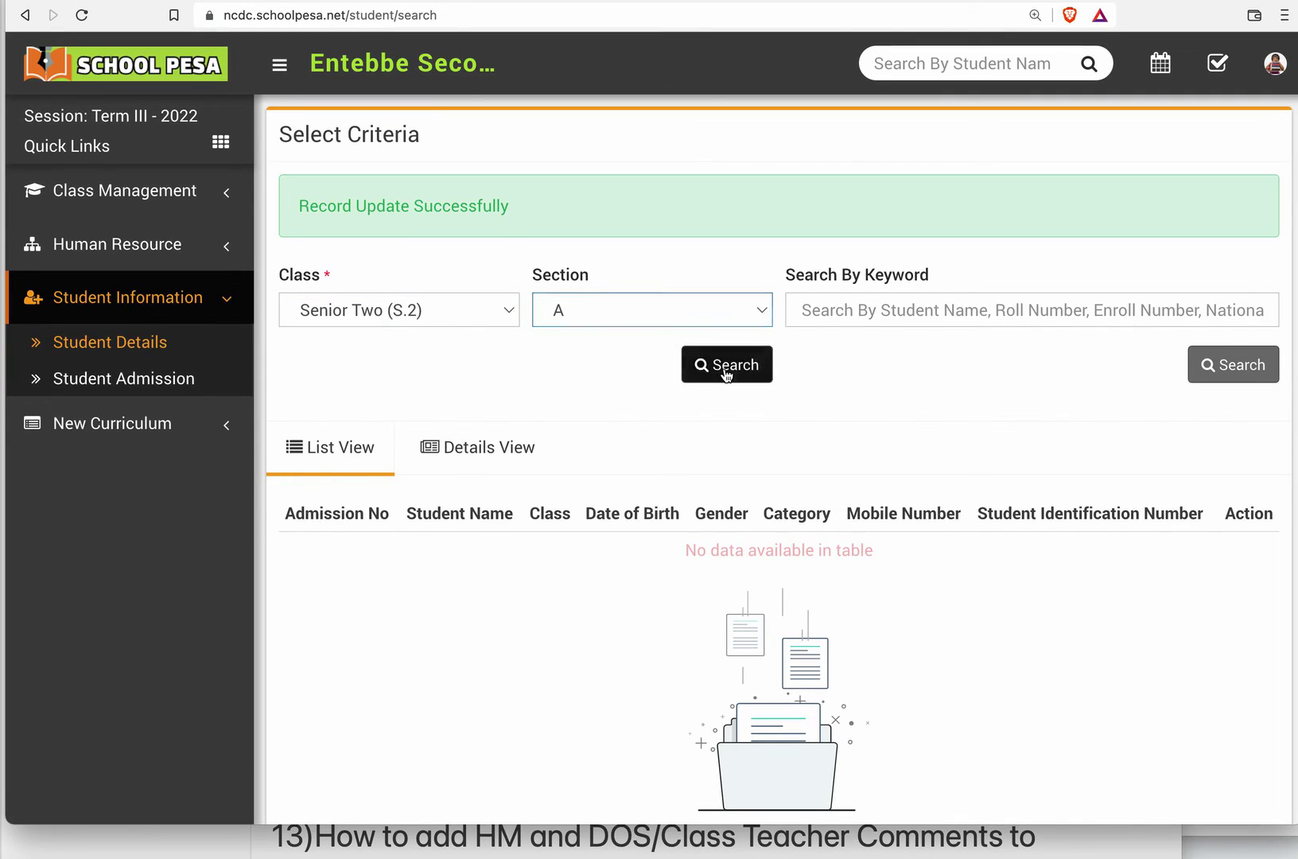
click(726, 370)
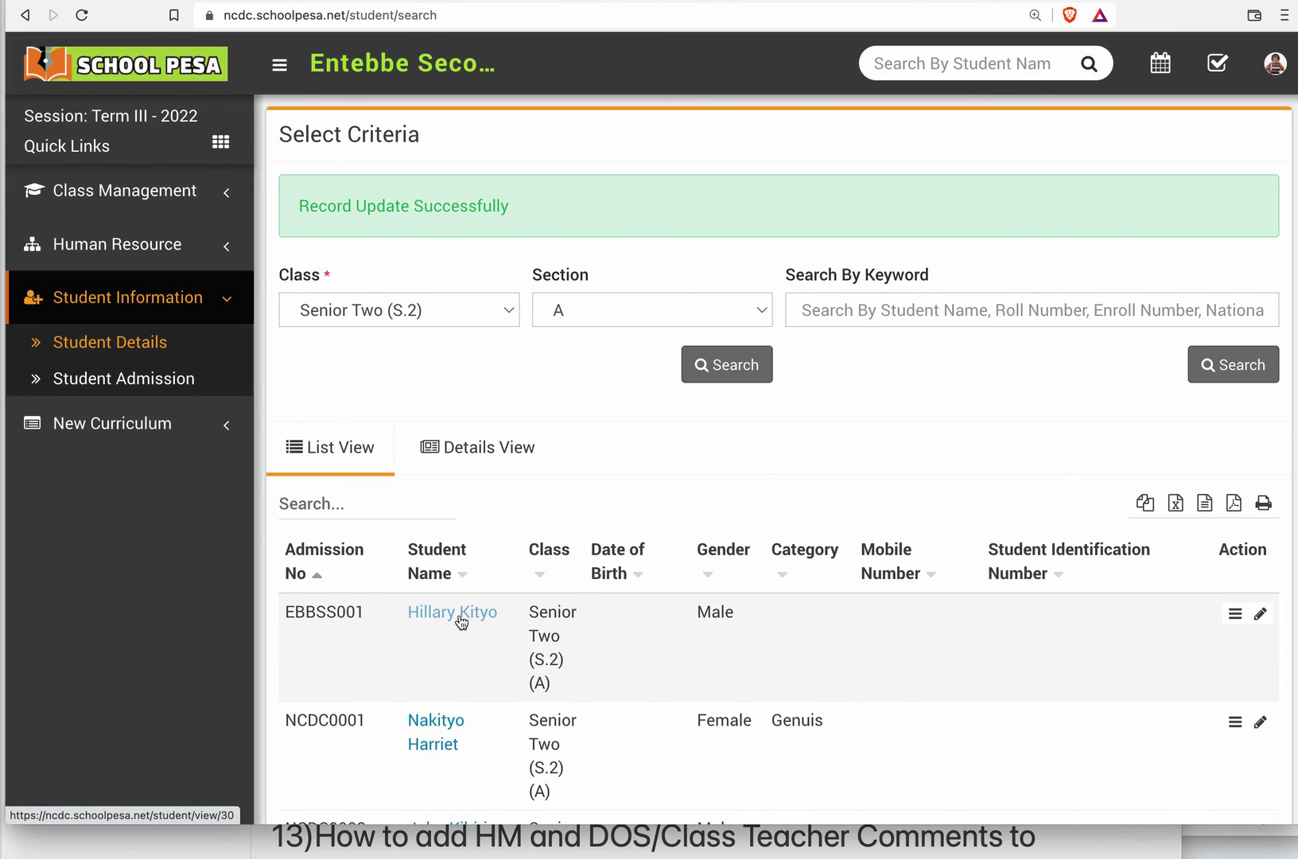
click(461, 620)
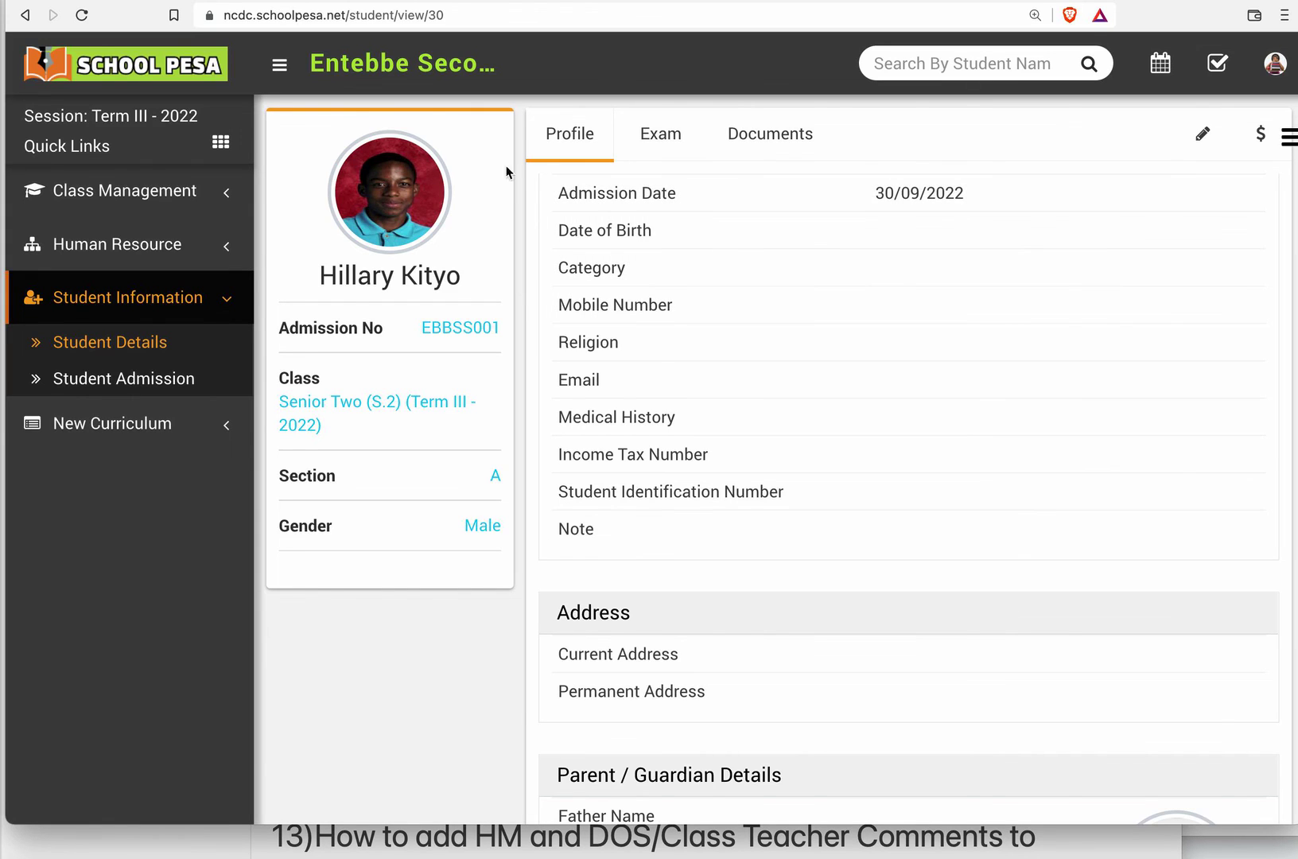
Switch to the Notes app with the "Schoolpesa How to ?" tutorial list.
key(super+Tab)
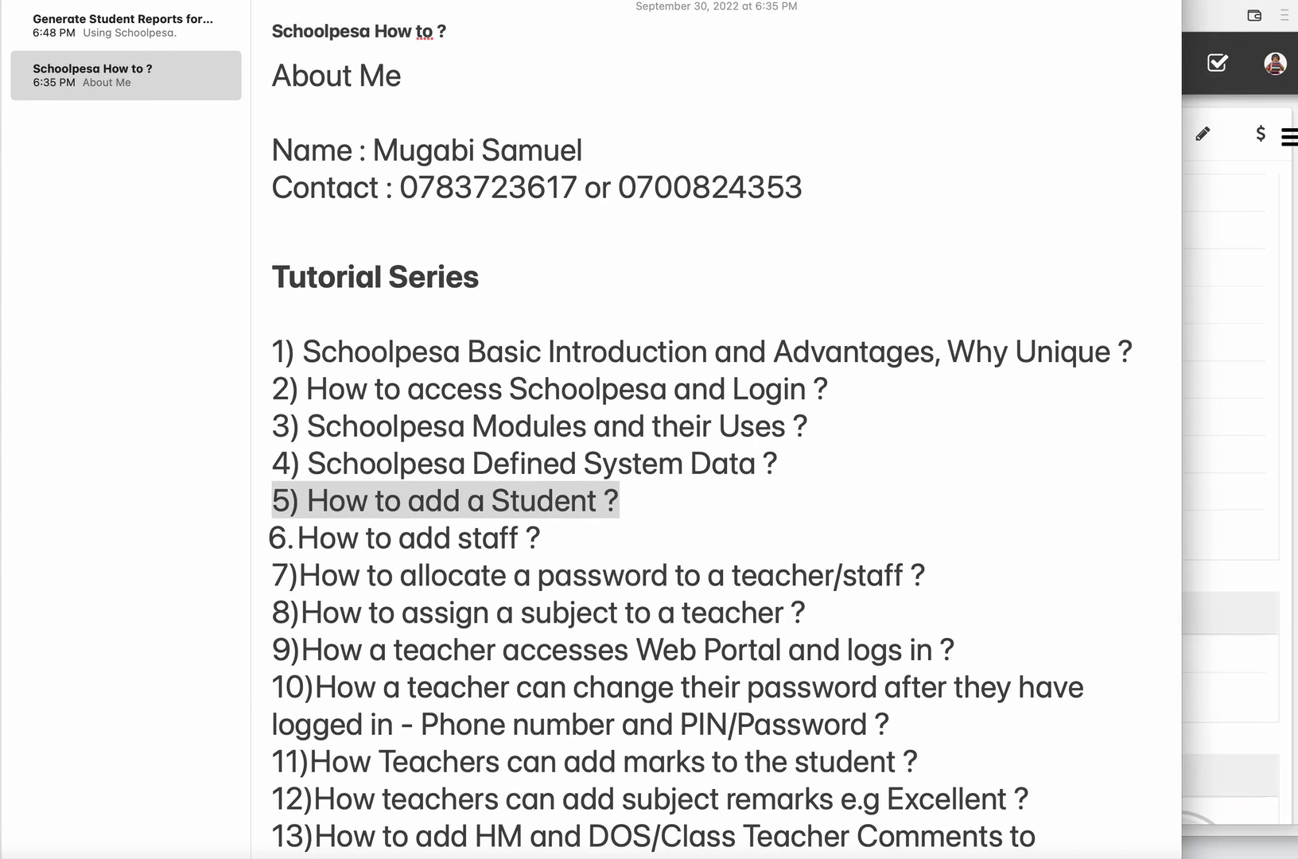